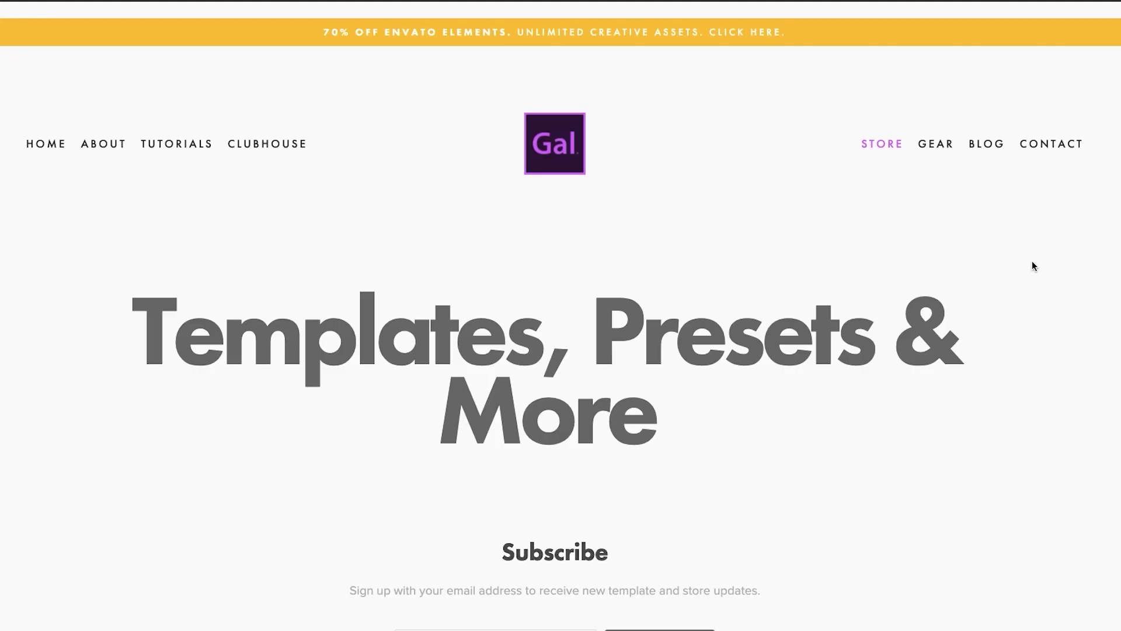
Scroll the Premiere Gal store down to the product grid showing Smooth Rolling End Credits
scroll(1031, 266, down, 14)
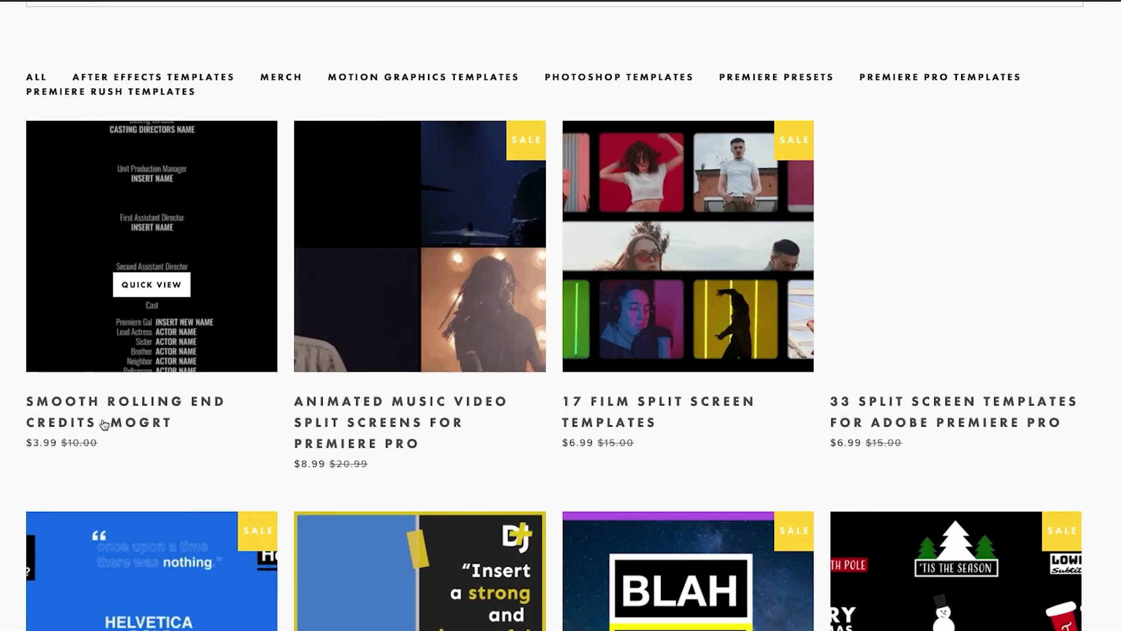
Open the Smooth Rolling End Credits .mogrt page ($3.99) and scroll to its feature list
click(101, 401)
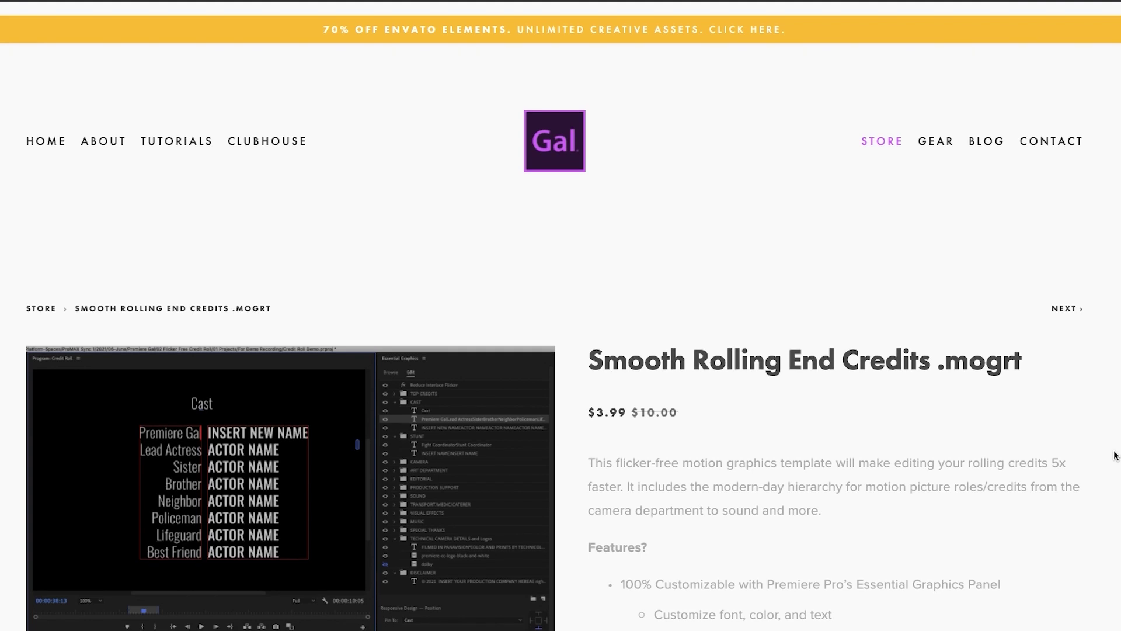
scroll(1115, 456, down, 4)
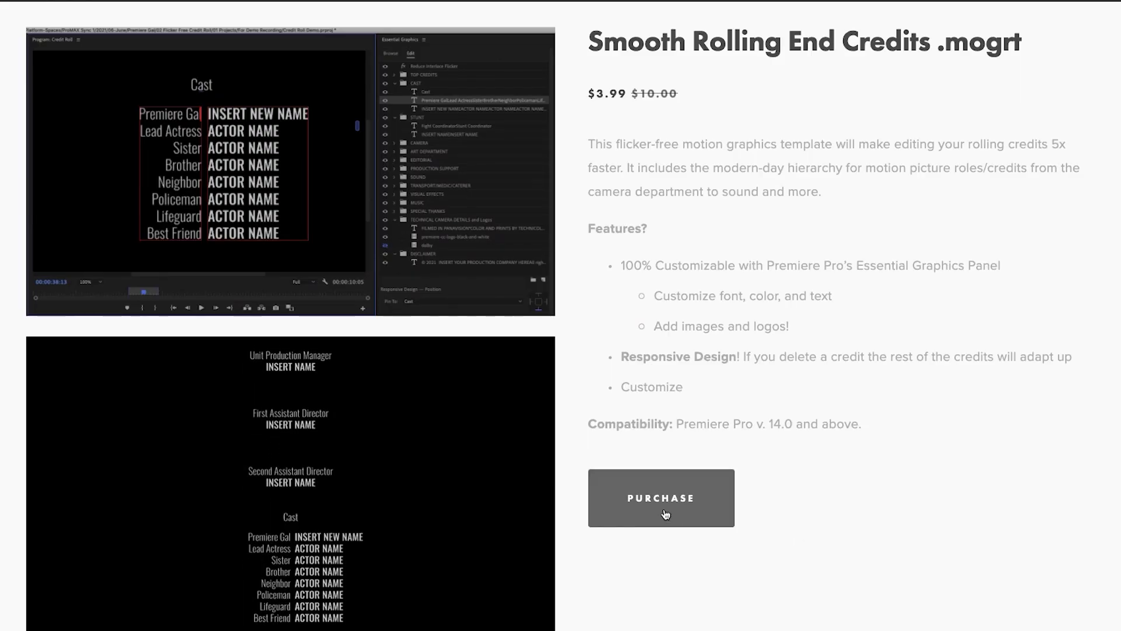
Purchase the end credits template and scroll the Envato Elements $9.90 first-month offer page
click(664, 512)
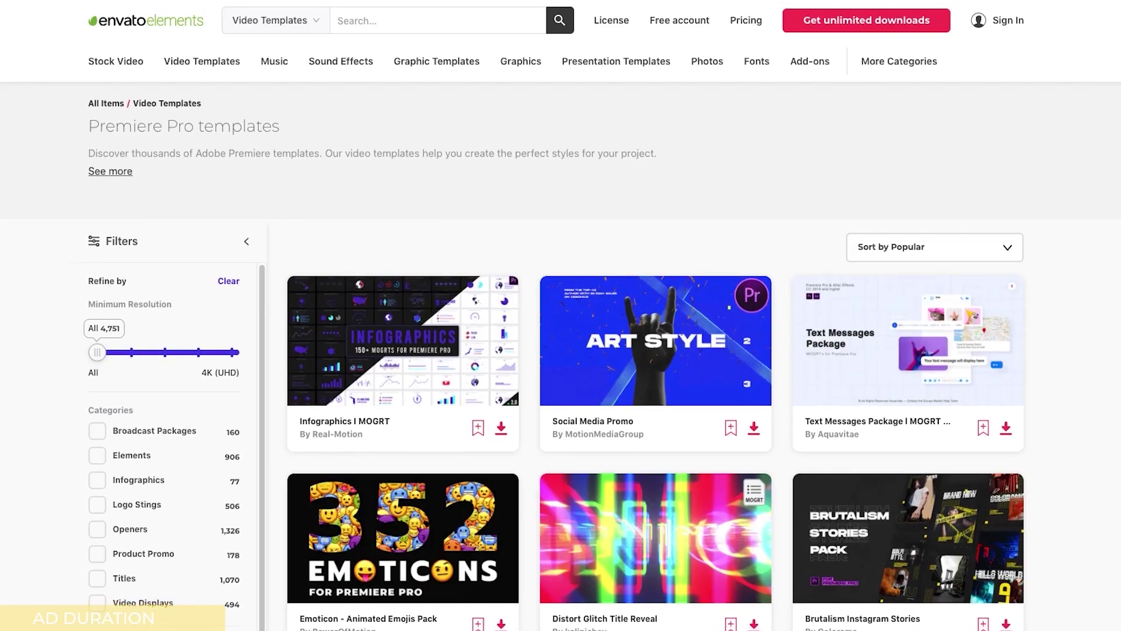
scroll(554, 365, down, 2)
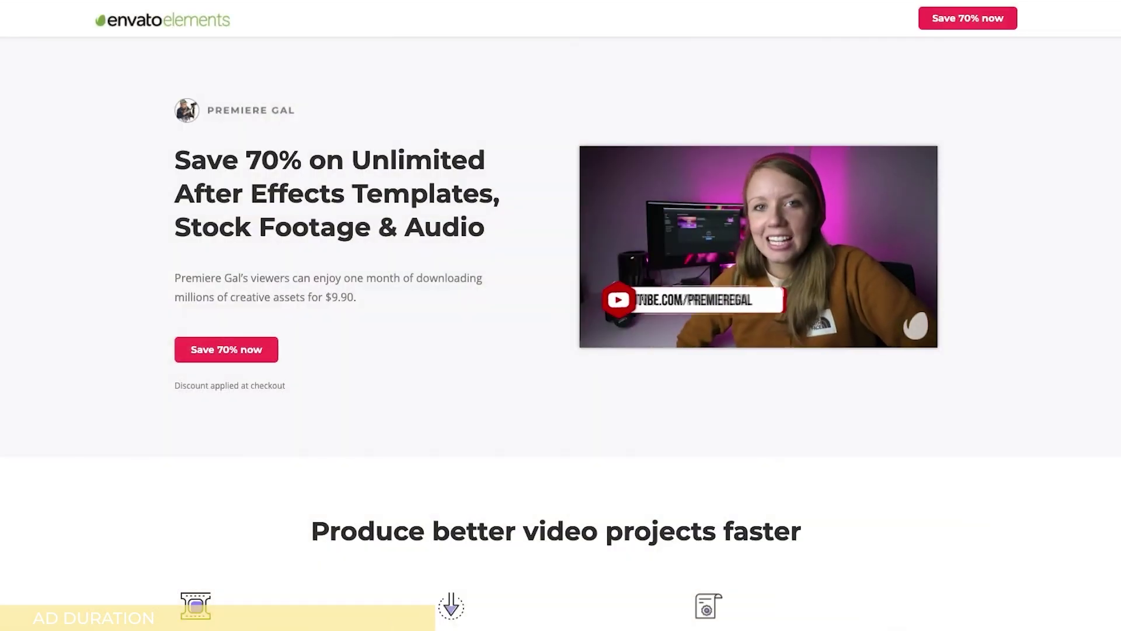
Scroll the Envato offer down to the Order Summary showing $23.10 off the first month
scroll(561, 315, down, 5)
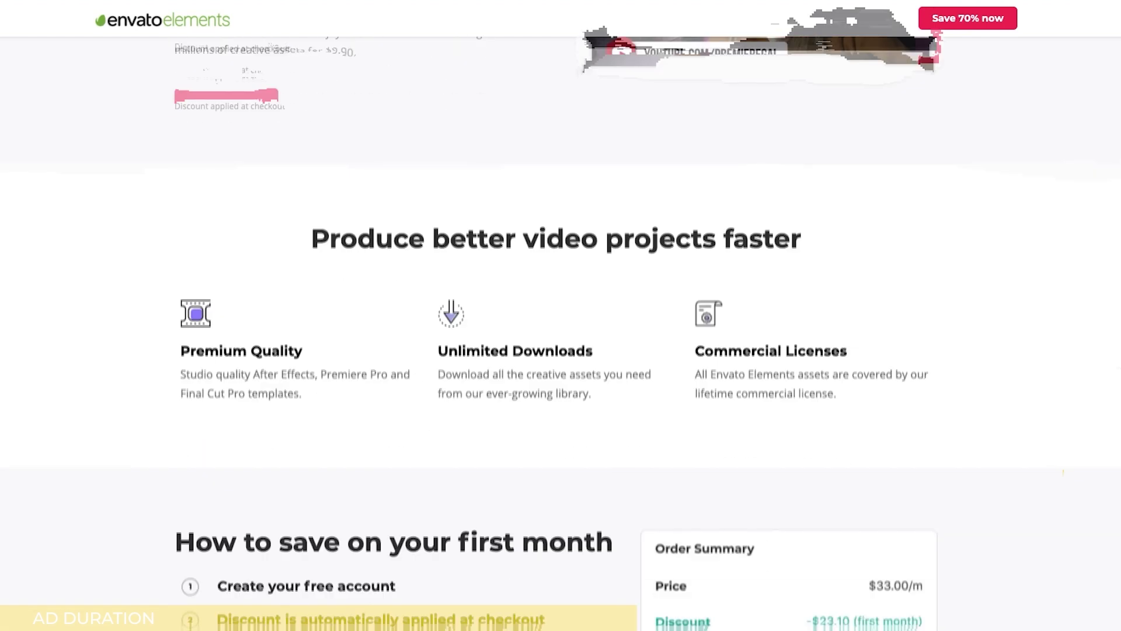
scroll(1118, 407, down, 2)
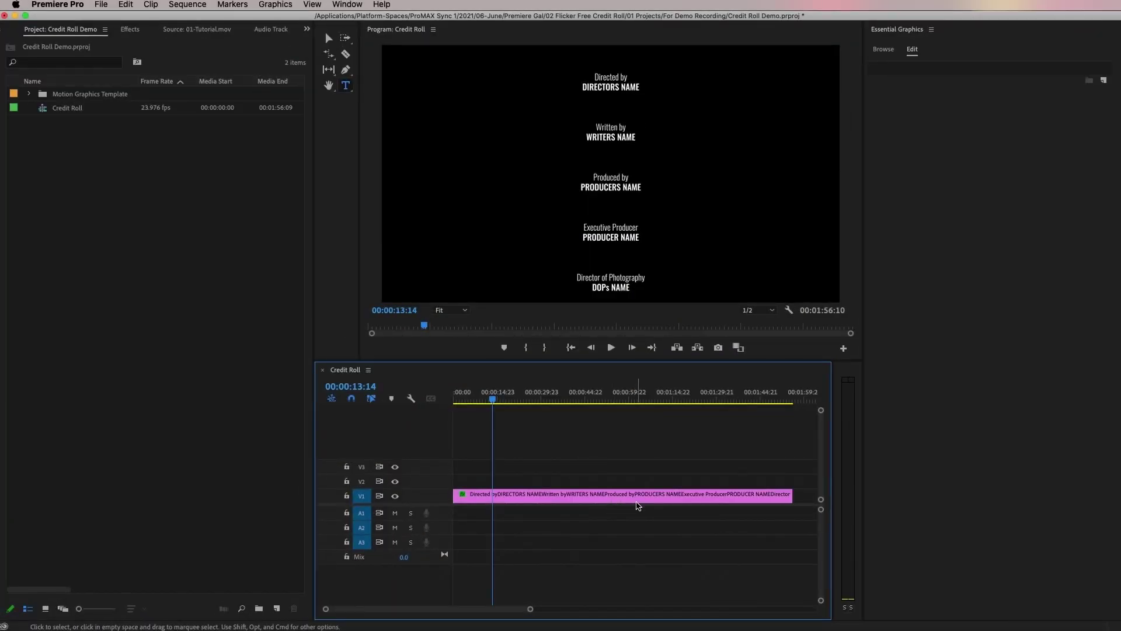
Enable Roll on the Credit Roll clip, starting and ending offscreen, and preview from the start
click(627, 496)
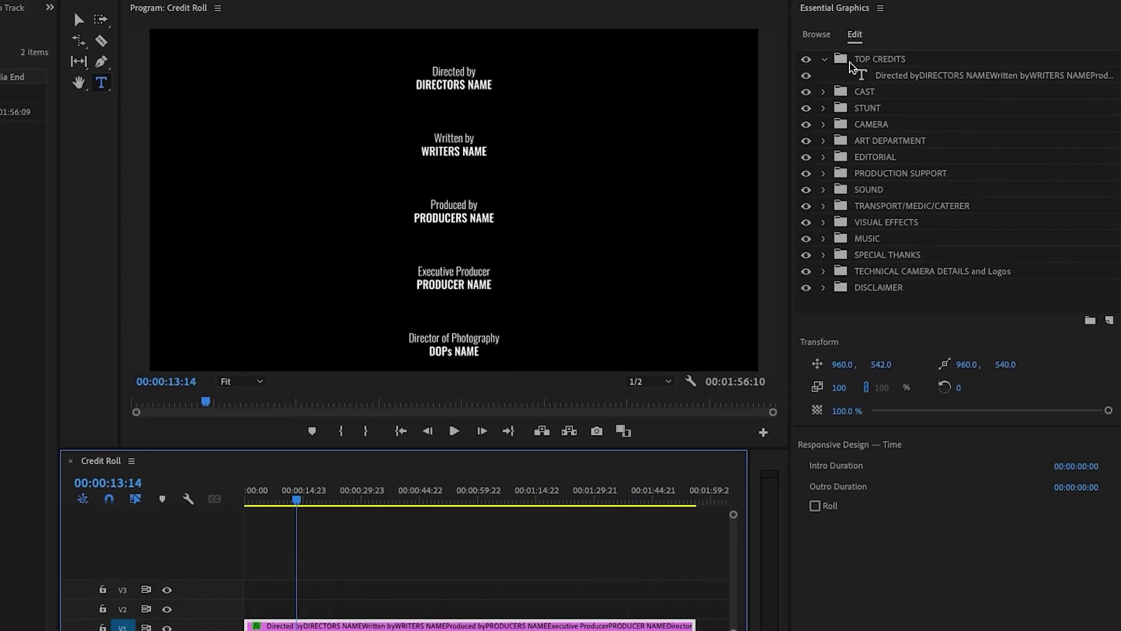
click(881, 74)
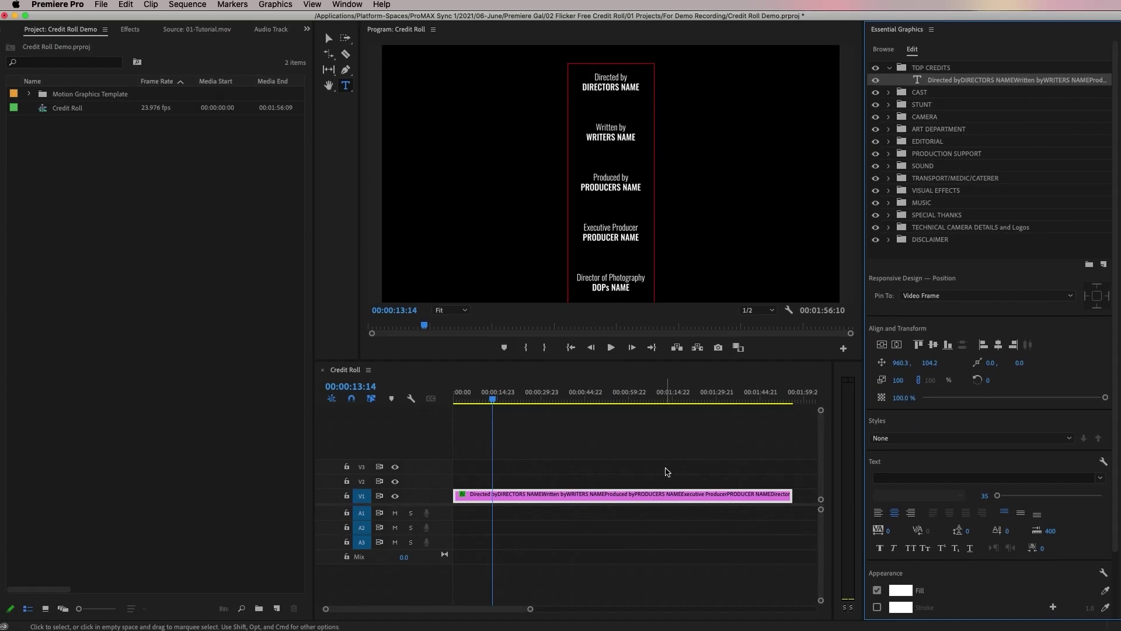
click(530, 596)
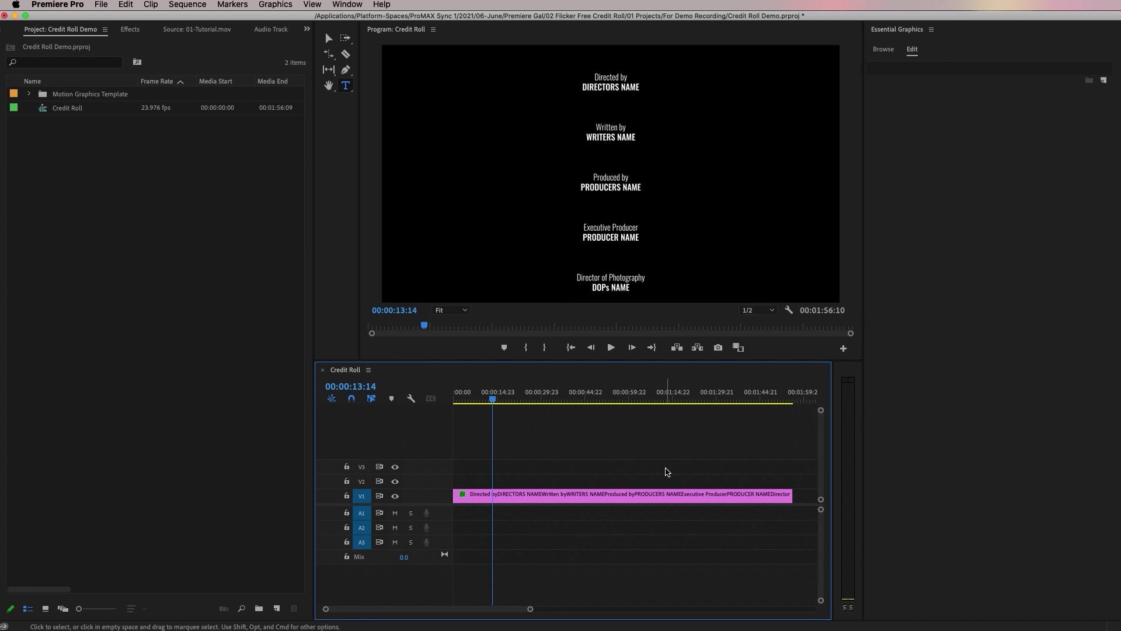
click(685, 497)
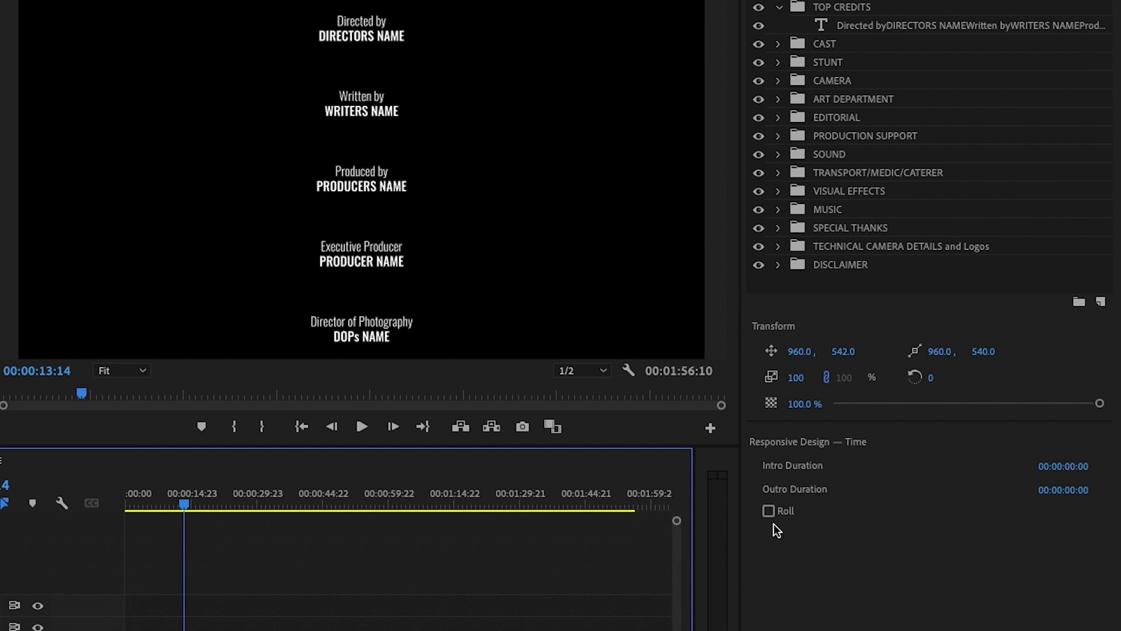
click(769, 511)
click(362, 429)
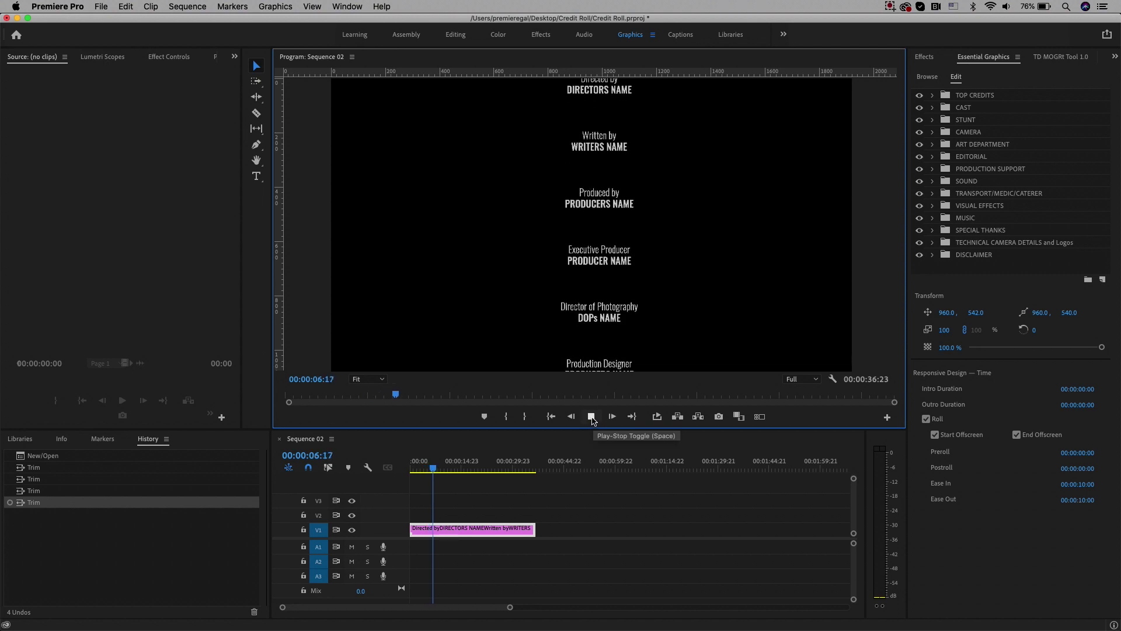
Stretch the V1 credits clip to about 1:31, trim it back to about 1:14, and replay
click(591, 417)
drag(535, 529, 659, 538)
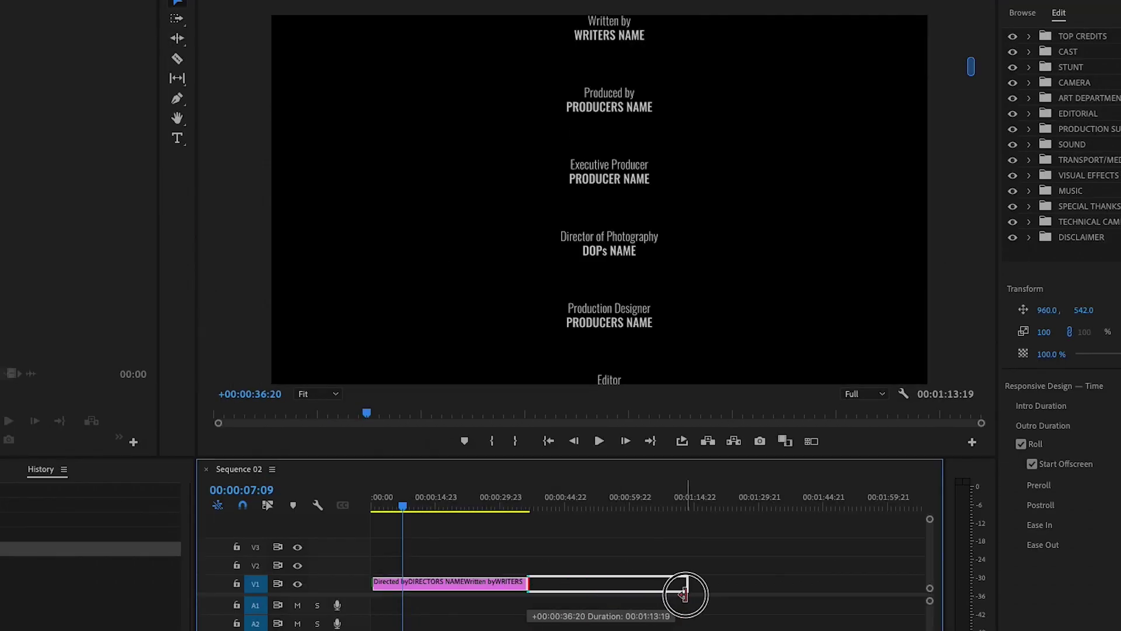
drag(684, 594, 765, 590)
click(599, 441)
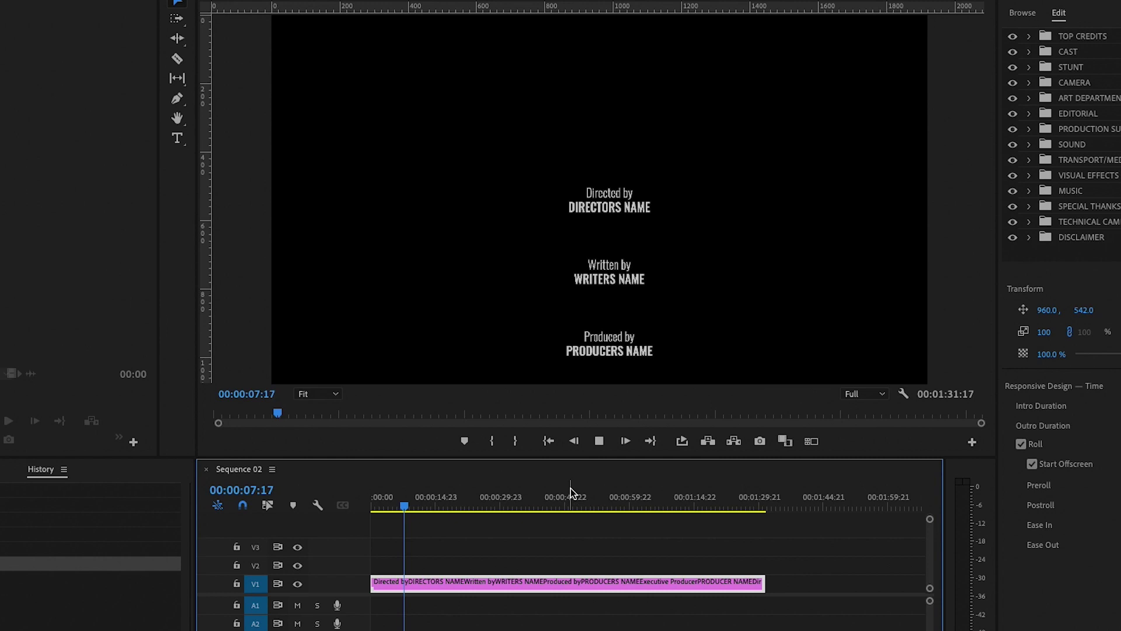
drag(760, 585, 689, 581)
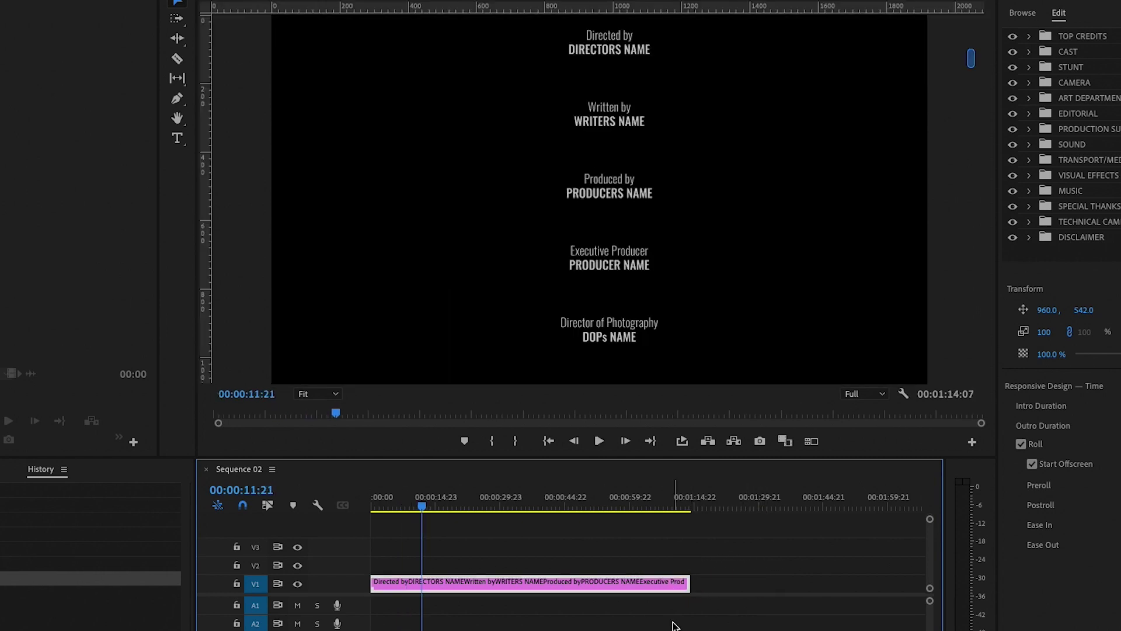
key(space)
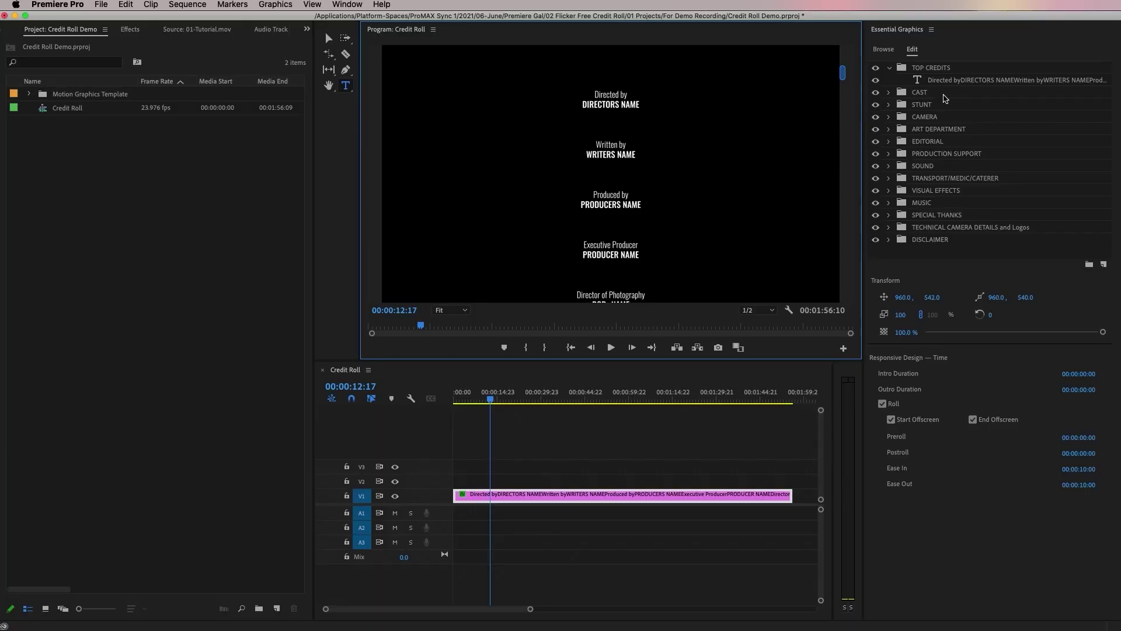
Change the fill of all the top credits text to light grey #D1D1D1 and play it back
click(952, 82)
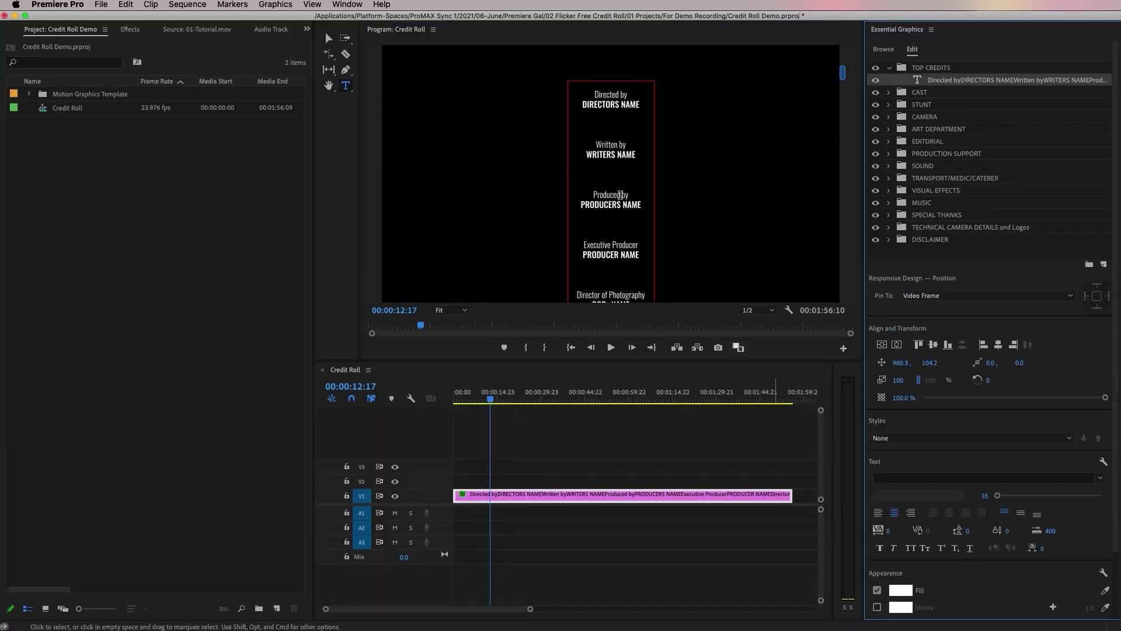
click(620, 195)
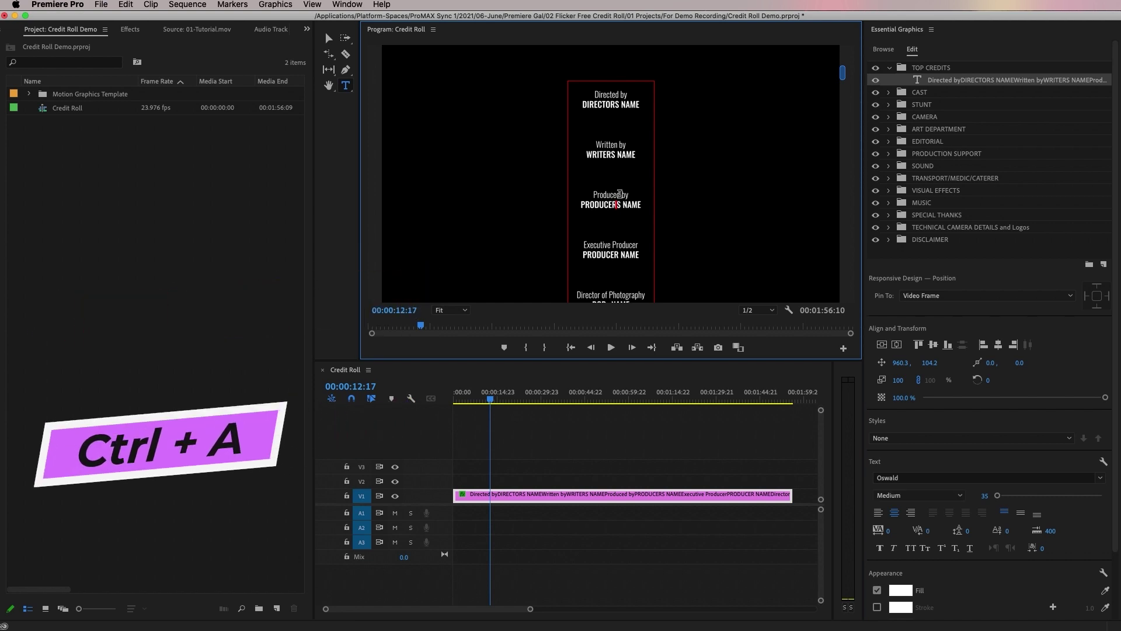
key(super+a)
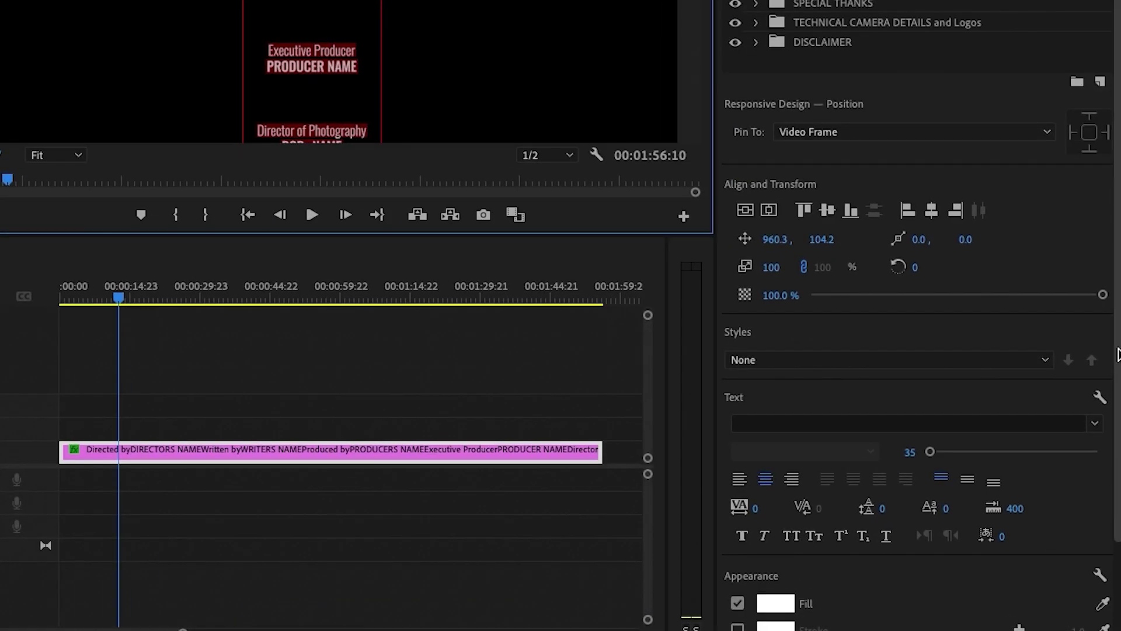
scroll(1104, 470, down, 3)
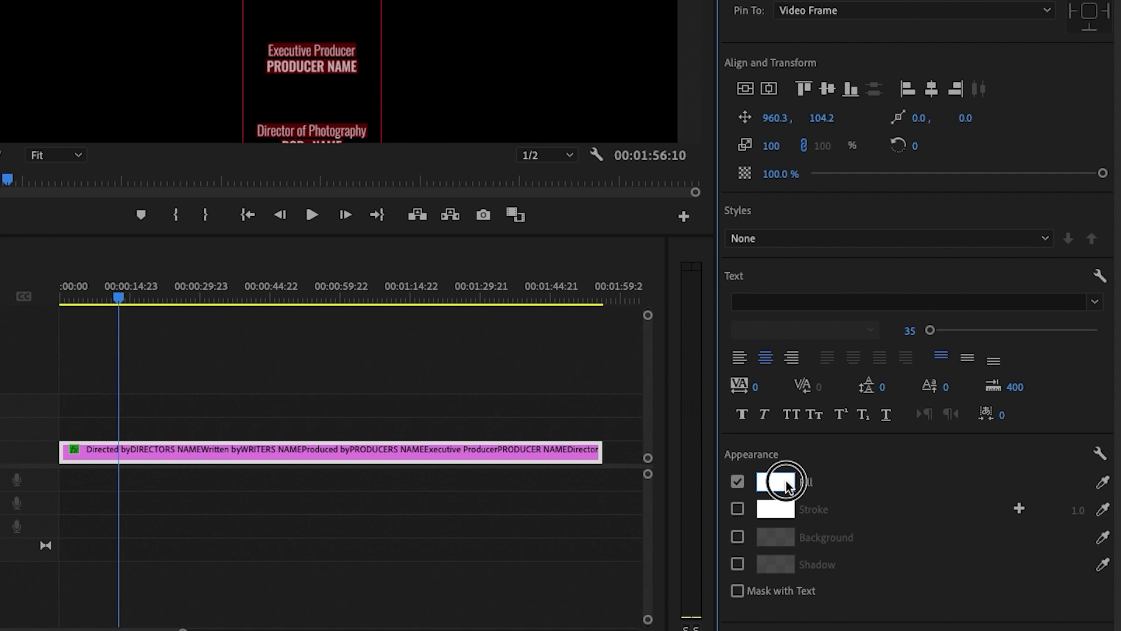
click(786, 485)
drag(528, 341, 524, 354)
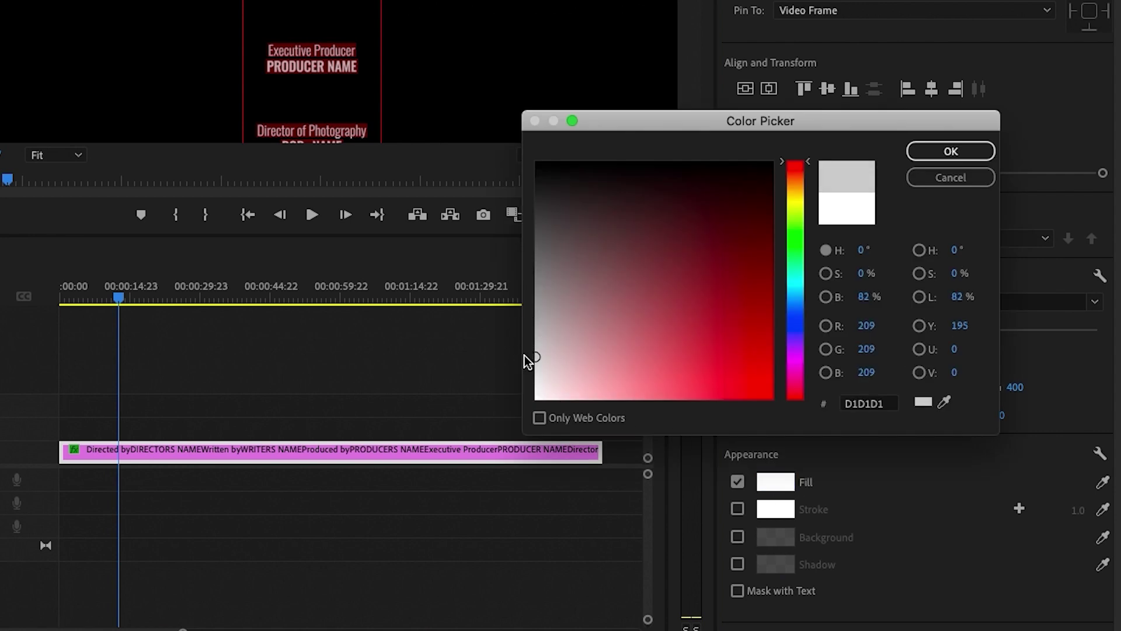
click(947, 153)
key(space)
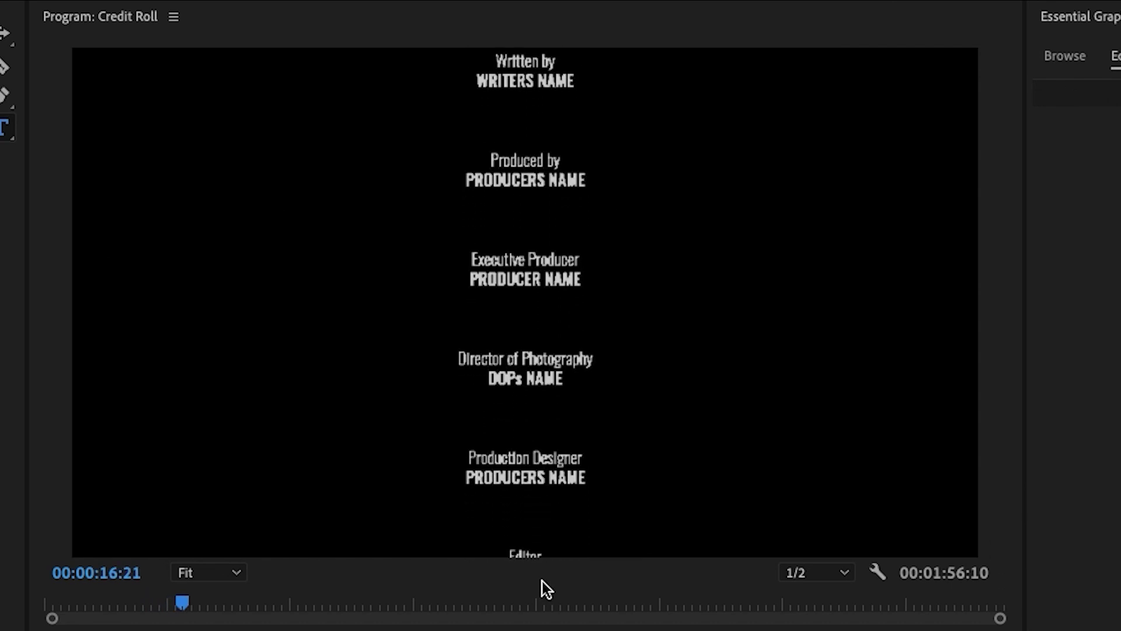
Search 'reduce' in Effects and apply Reduce Interlace Flicker to the V1 credits clip
key(space)
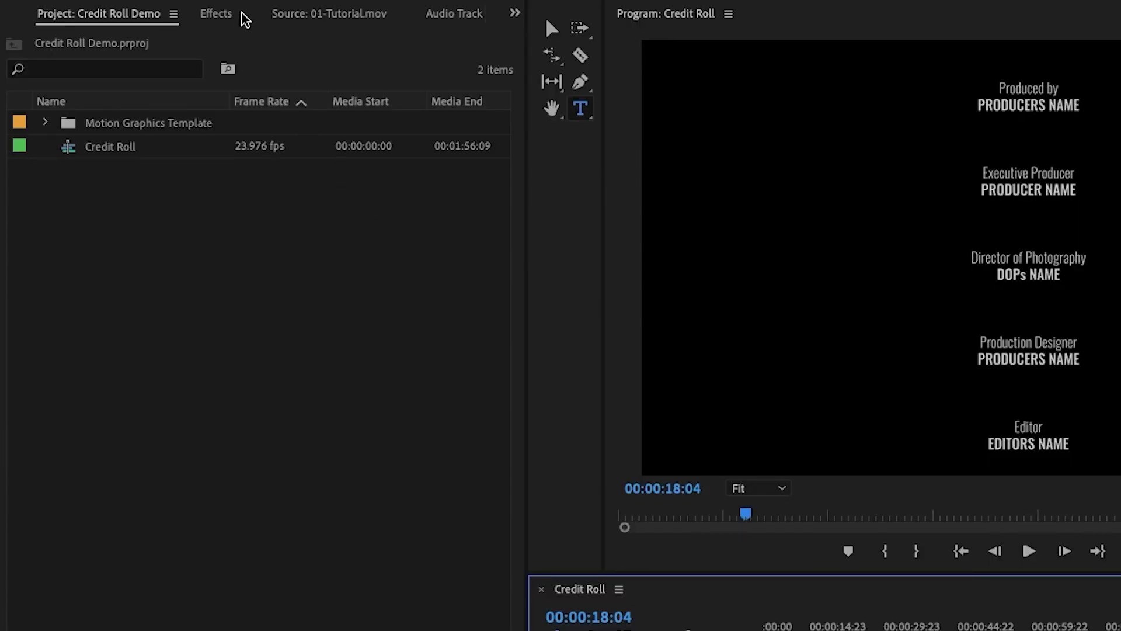
click(217, 14)
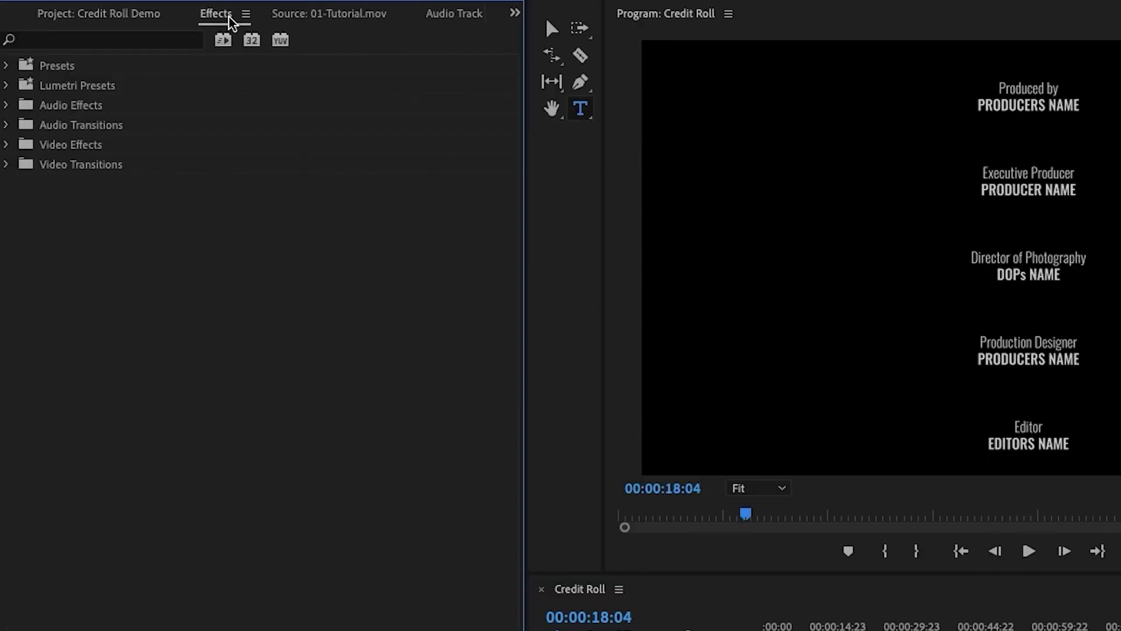
click(108, 43)
text(reduce)
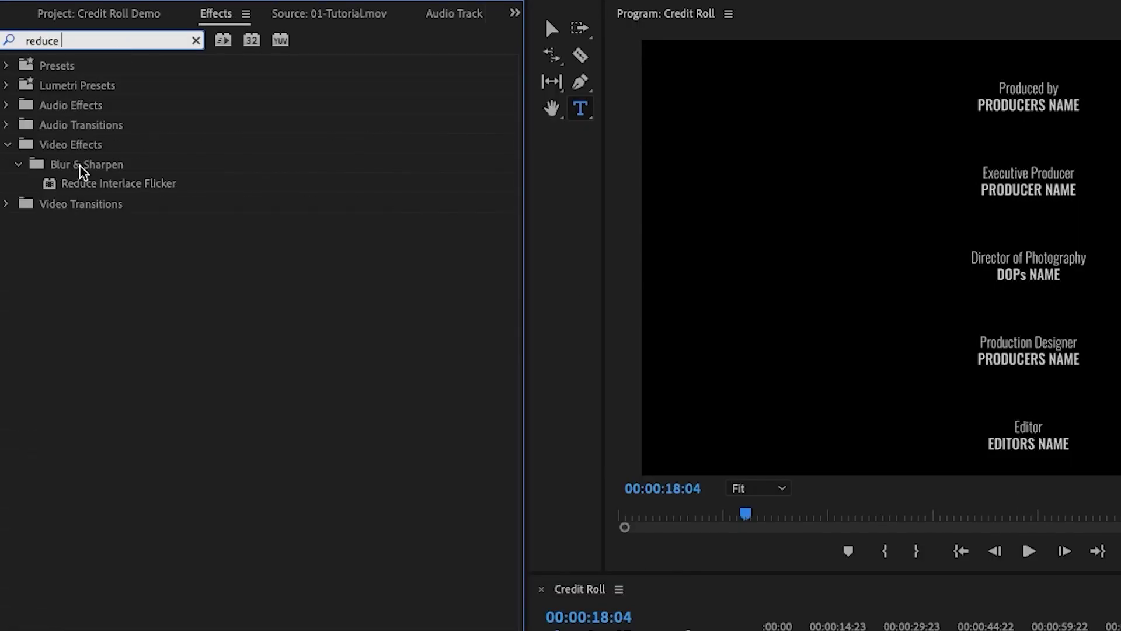
click(126, 186)
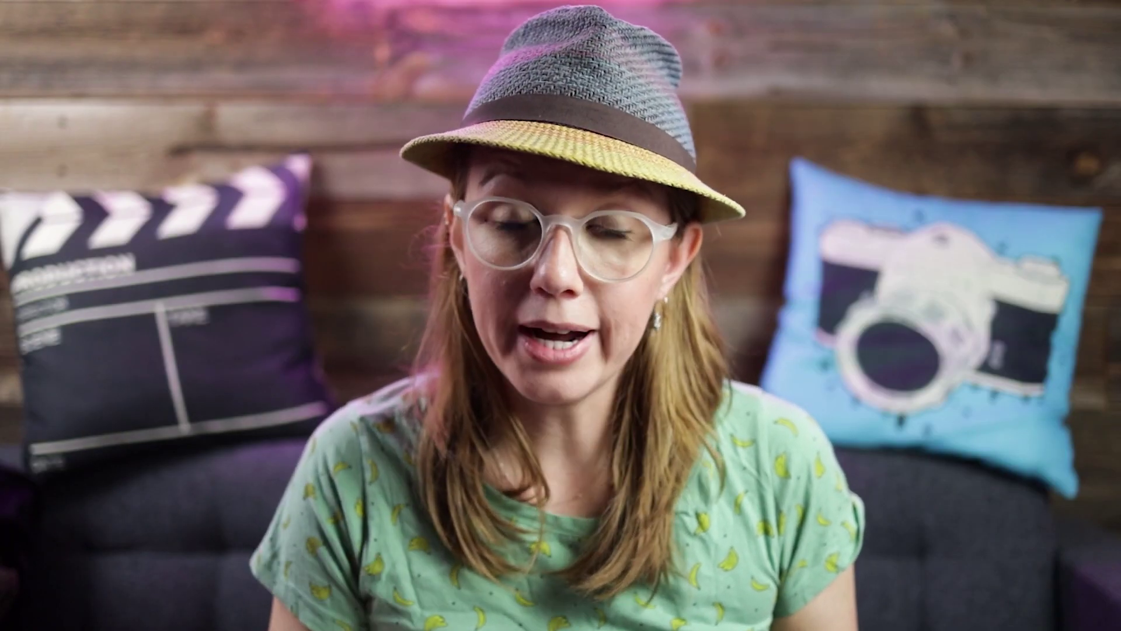
click(178, 193)
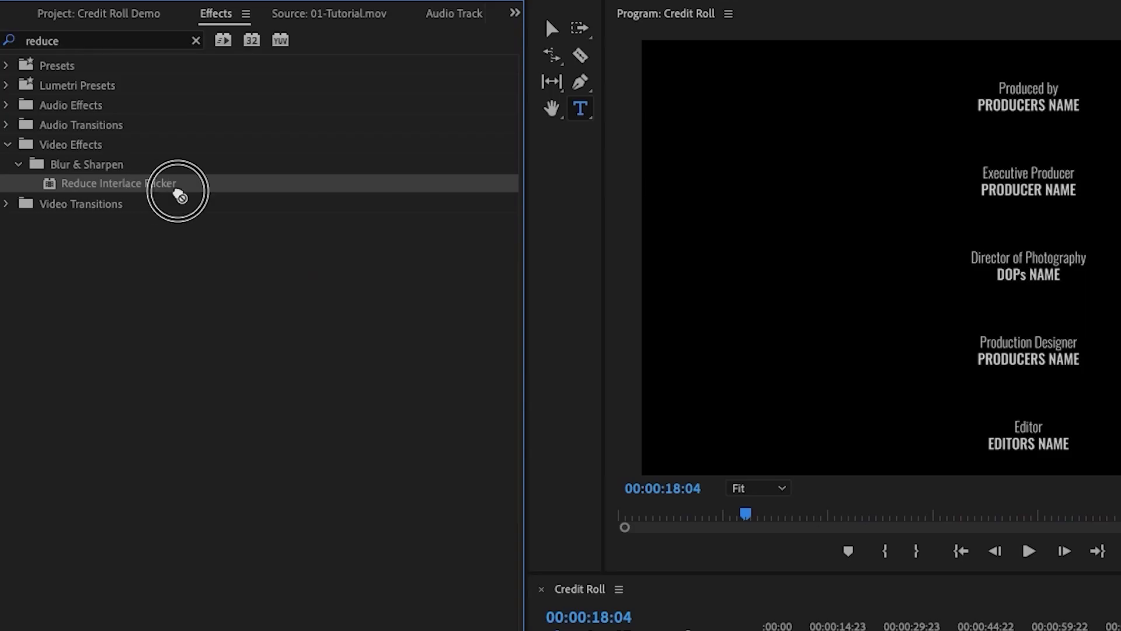
drag(178, 193, 820, 630)
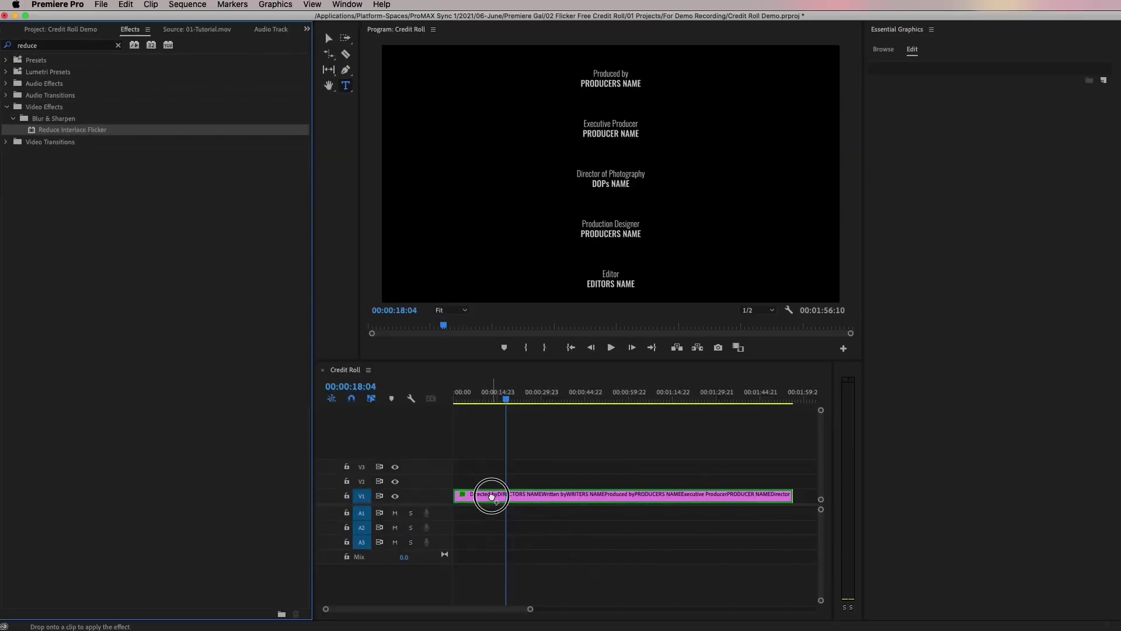
click(1120, 77)
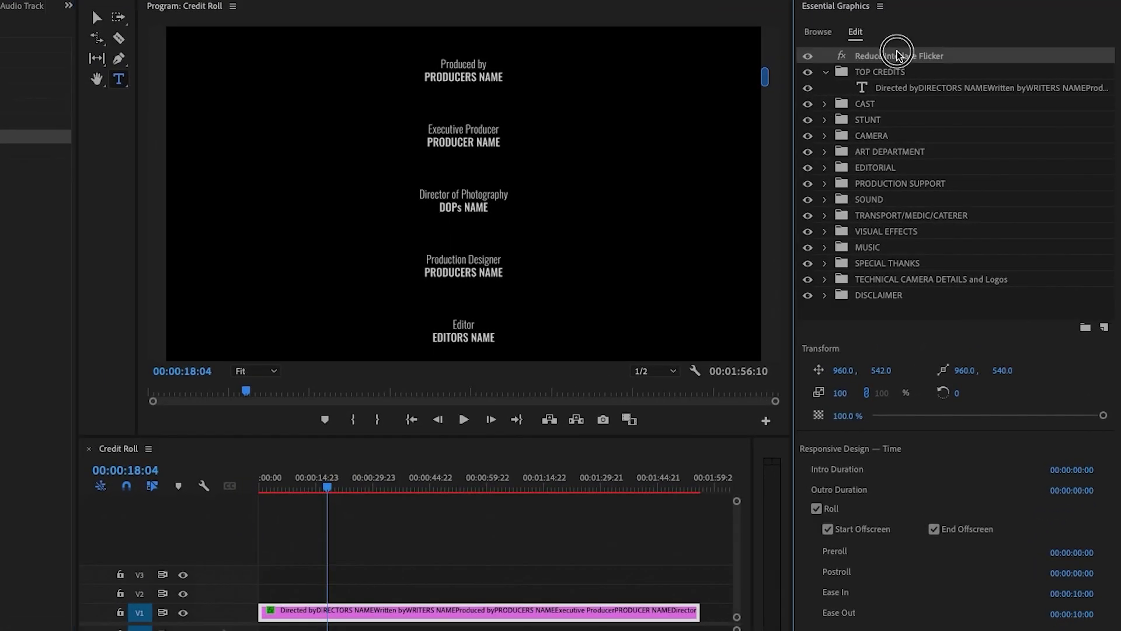
Raise the Reduce Interlace Flicker Softness to about 1.1 in Effect Controls
click(68, 6)
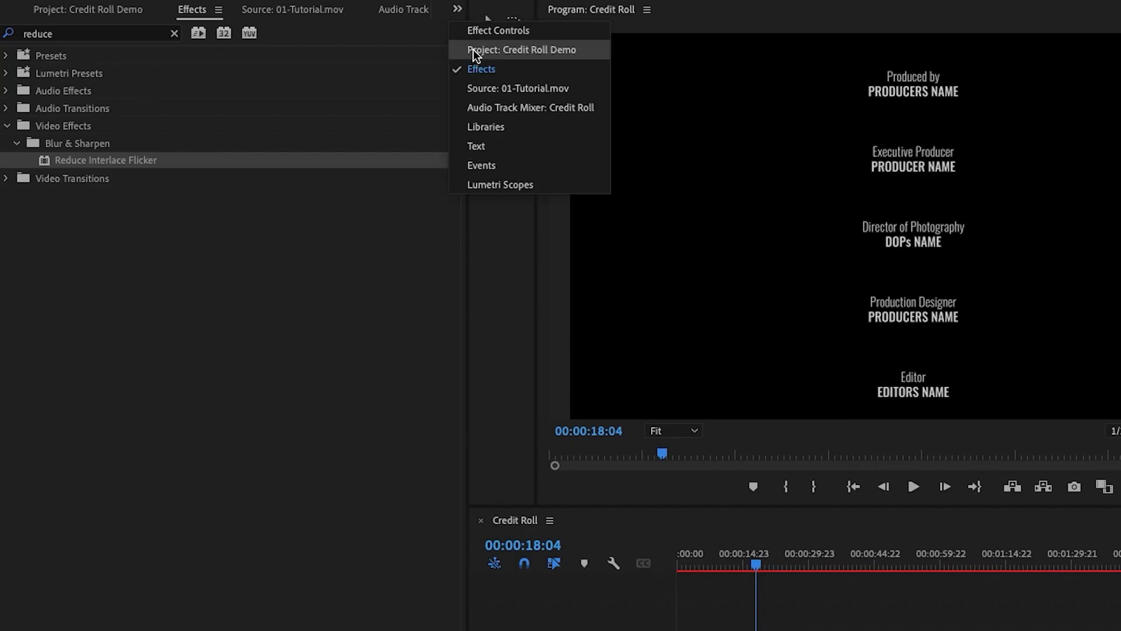
click(476, 35)
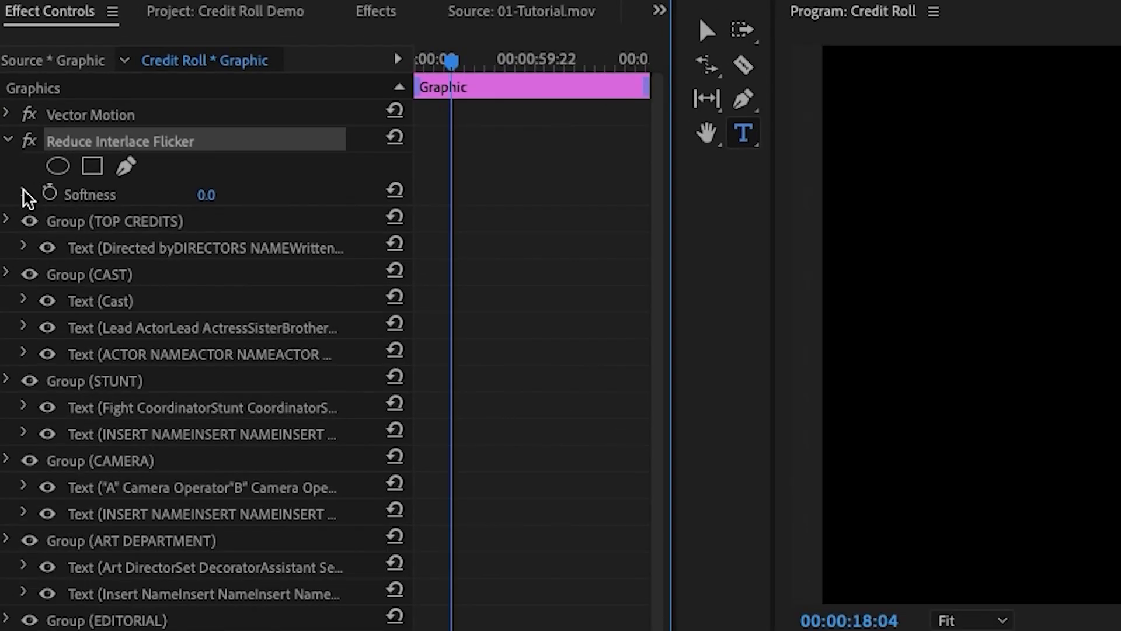
drag(34, 241, 156, 262)
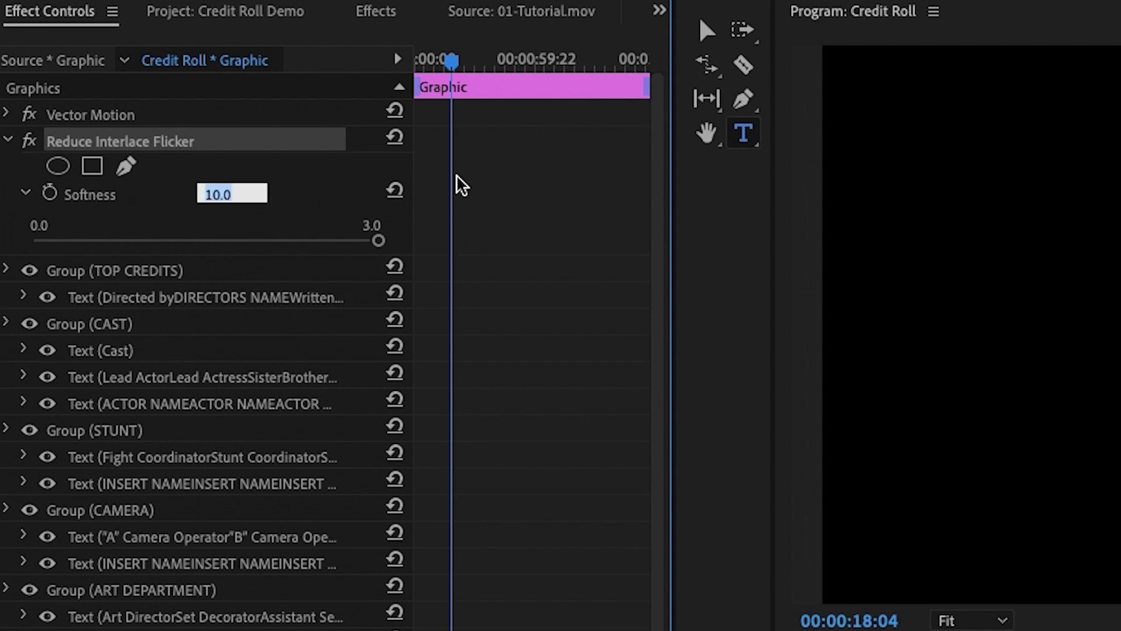
key(Return)
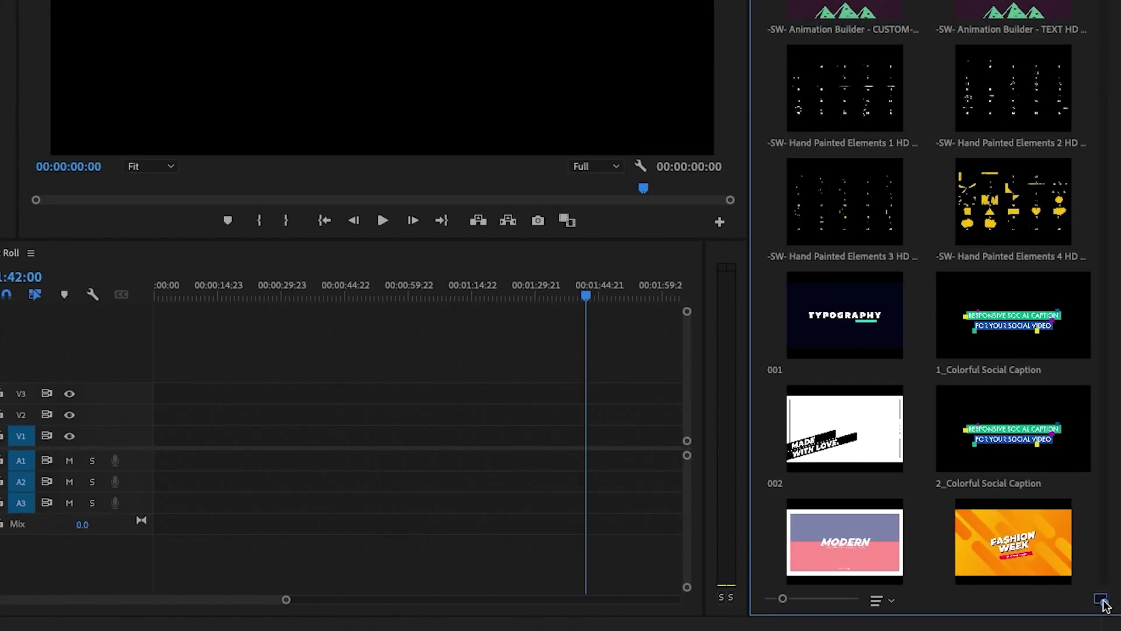
Install the rolling credits .mogrt, search 'premiere gal', and drop Rolling Credits onto V1
click(1101, 601)
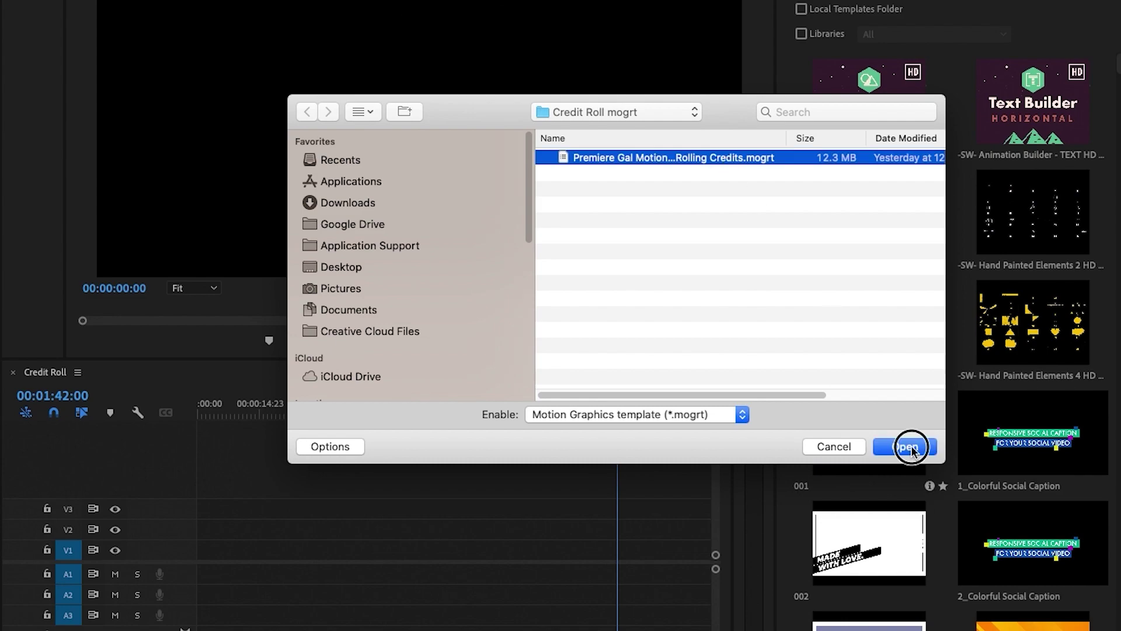
click(913, 448)
text(premiere gal)
click(1014, 233)
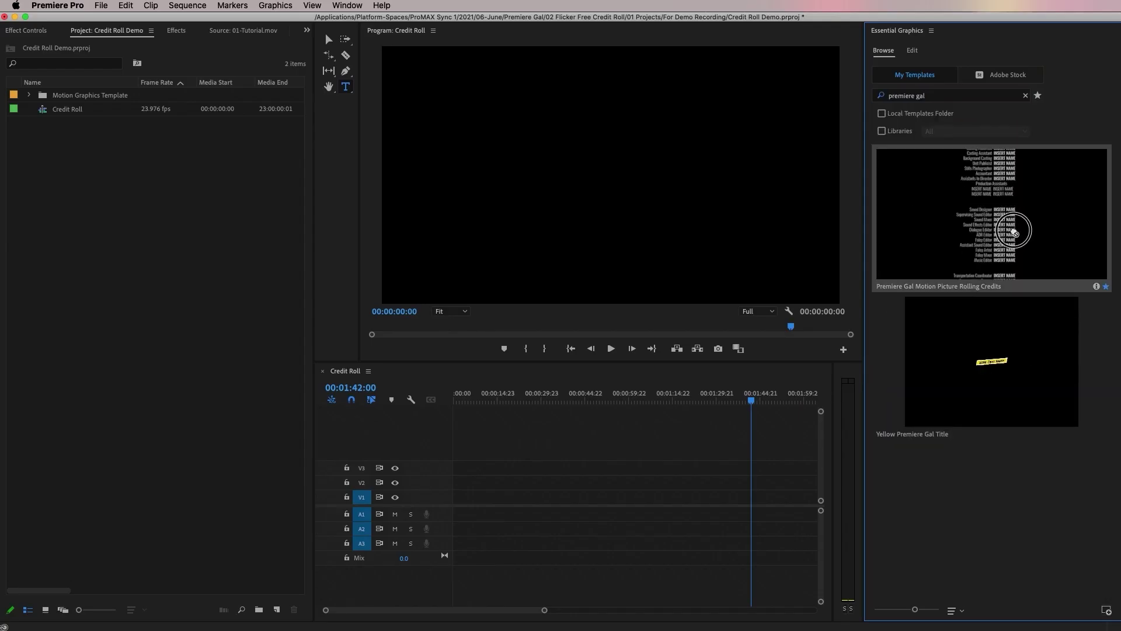
drag(688, 416, 441, 498)
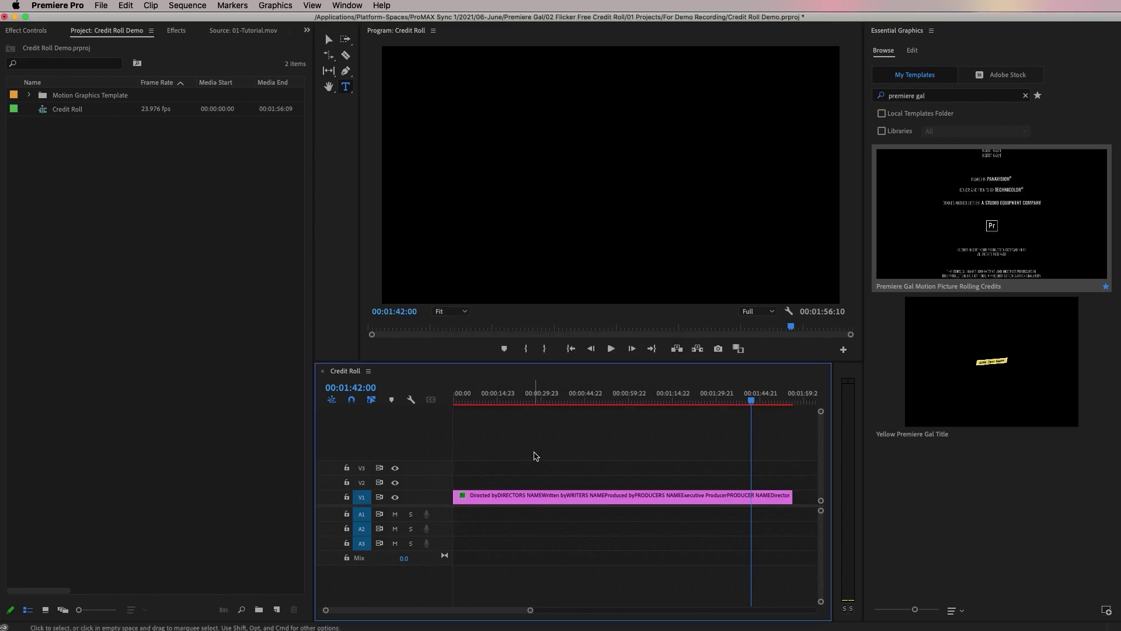
click(1103, 290)
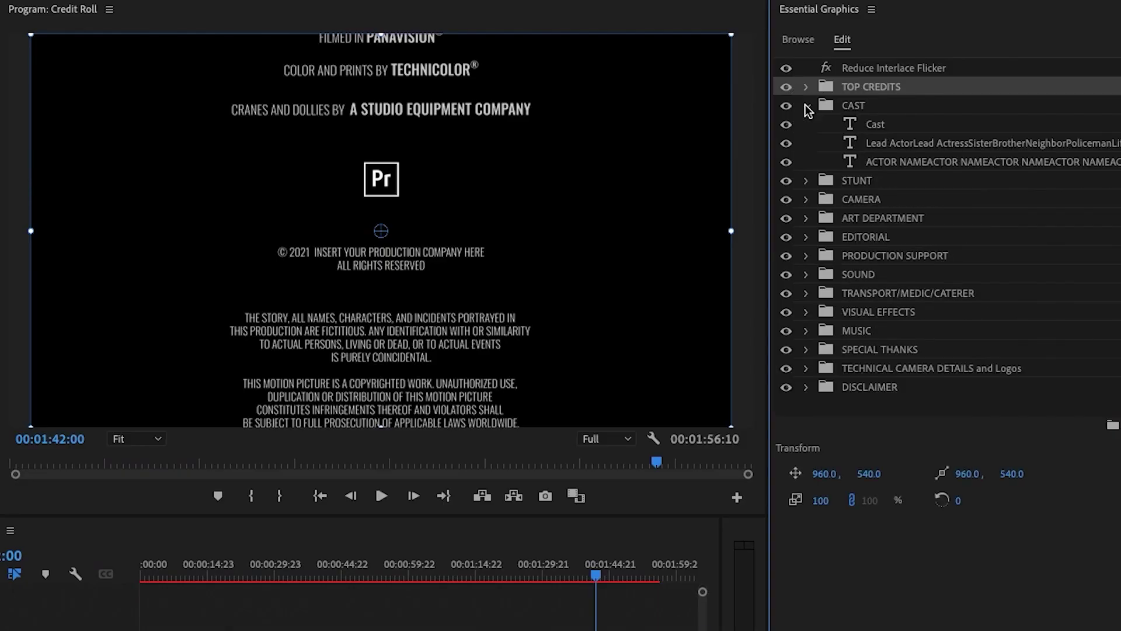
Expand the CAST folder, select the Cast layer, and scrub the preview to 00:00:41:04
click(806, 107)
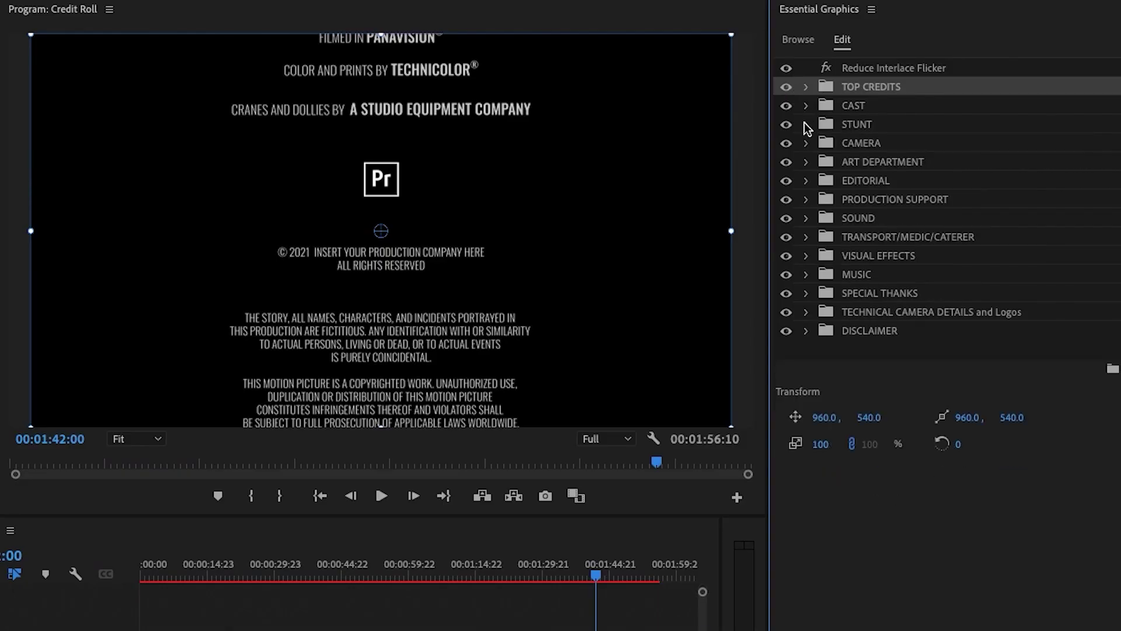
click(806, 125)
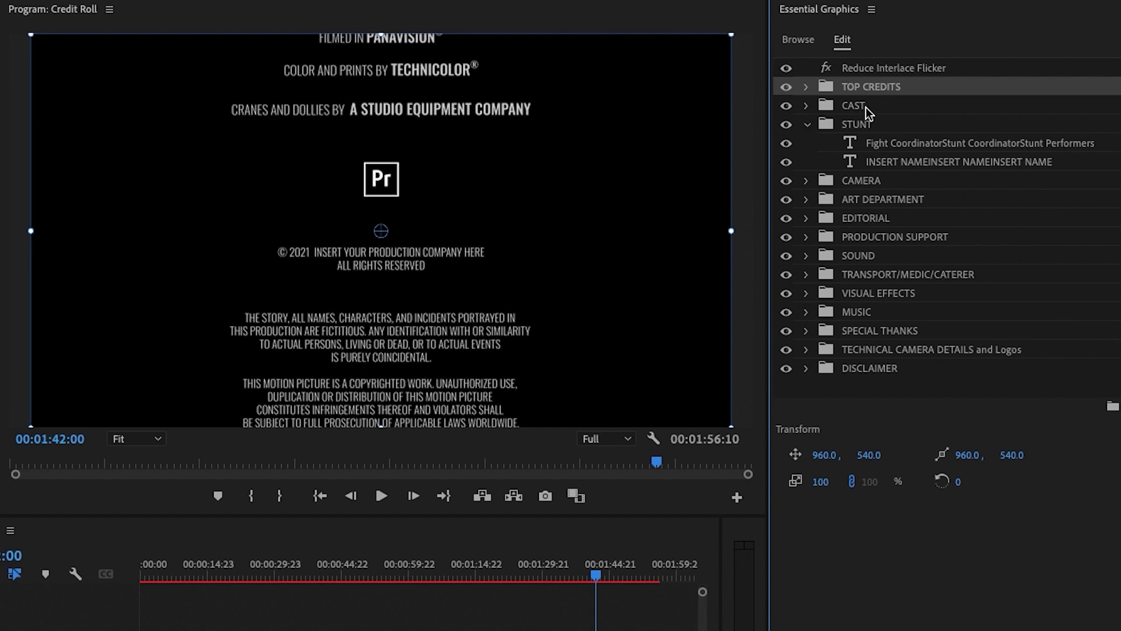
click(806, 124)
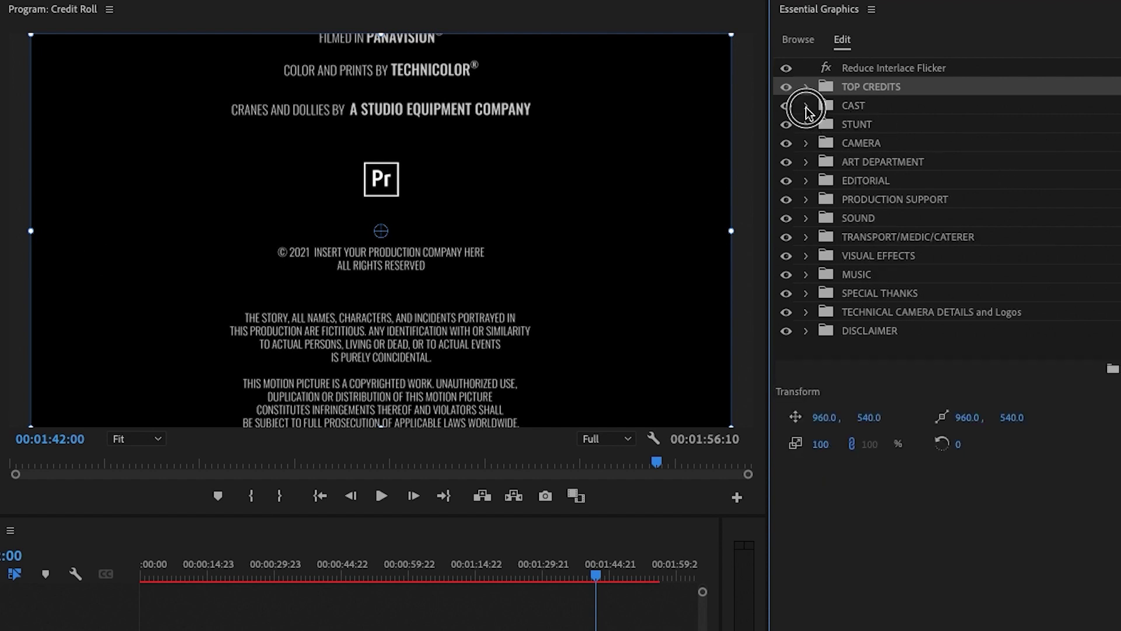
click(805, 106)
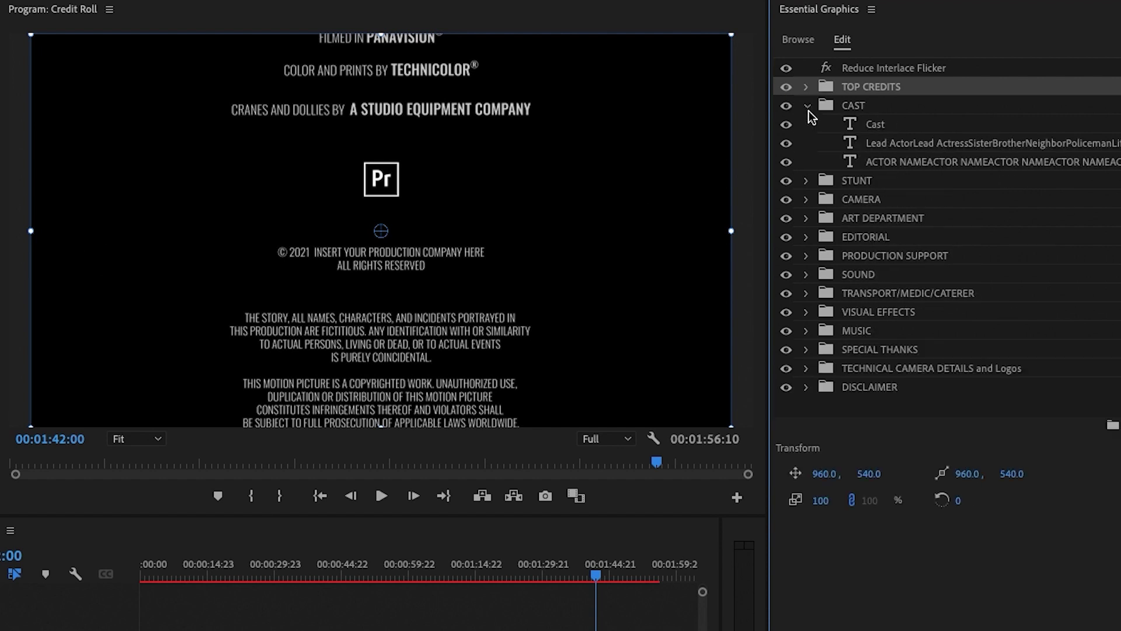
click(862, 123)
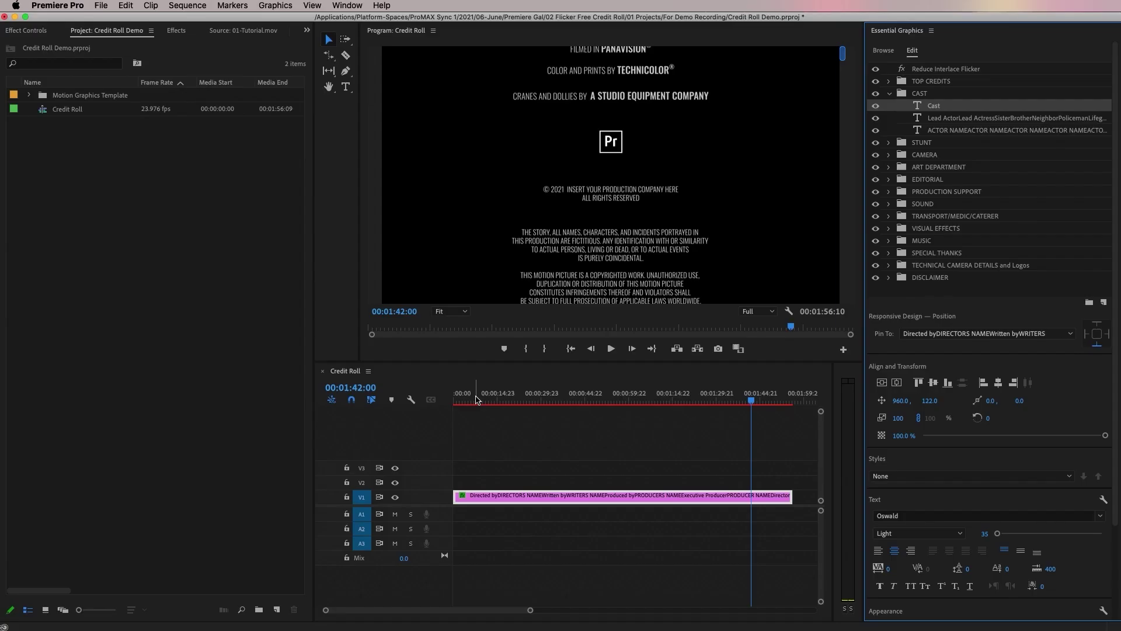
drag(173, 567, 324, 568)
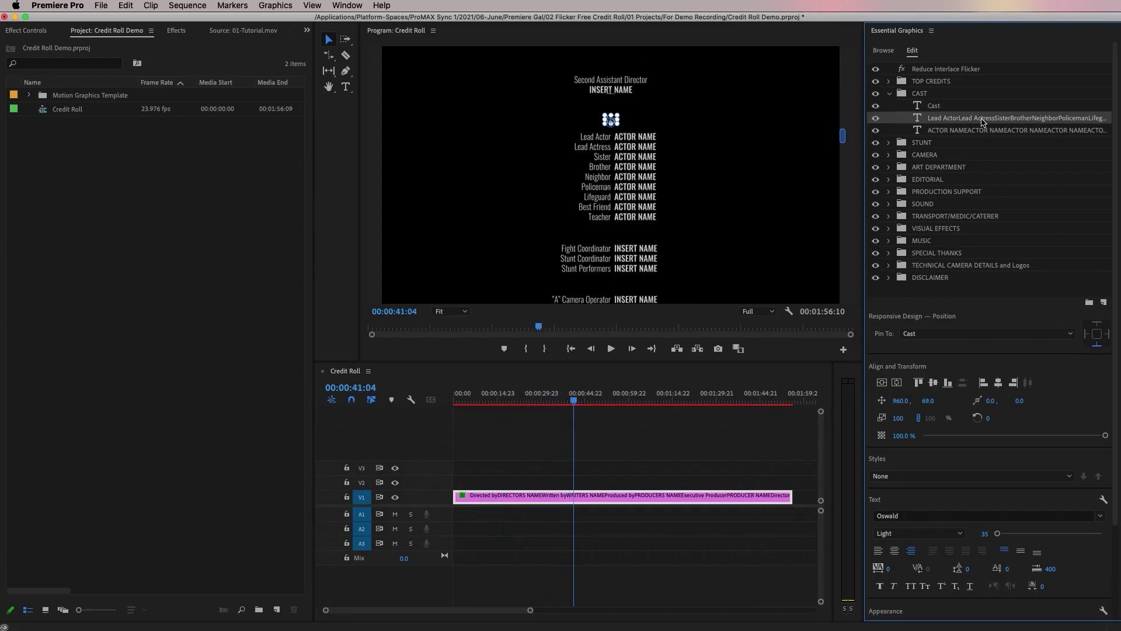
Rename the Lead Actor role to 'Premiere Gal' and its first actor name to 'INSERT NEW NAME'
click(982, 121)
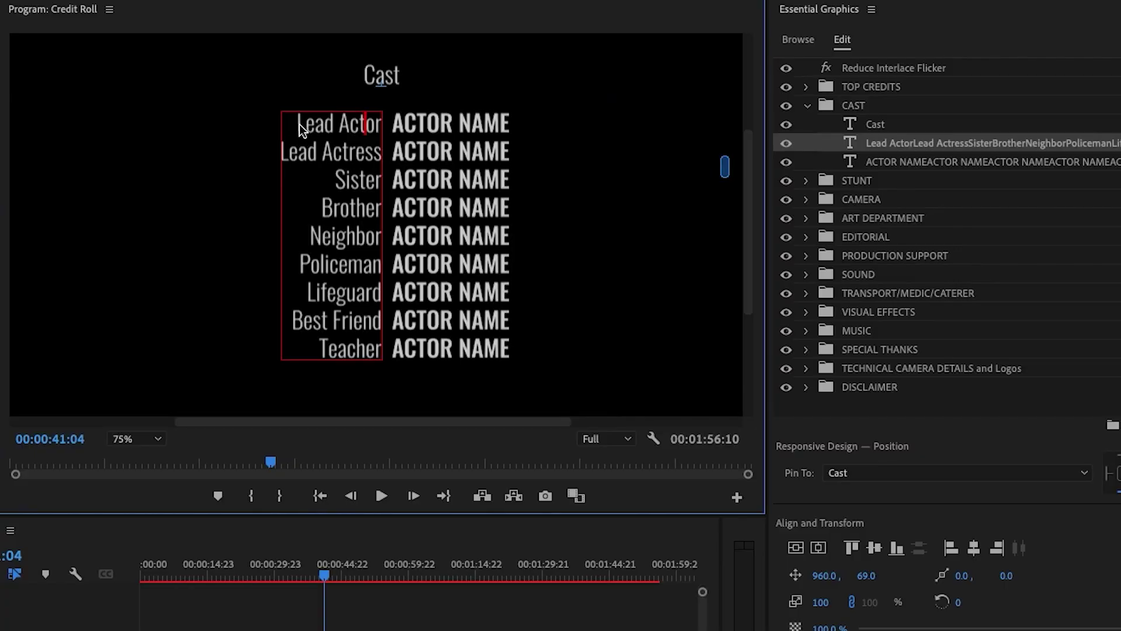
text(Premiere Gal)
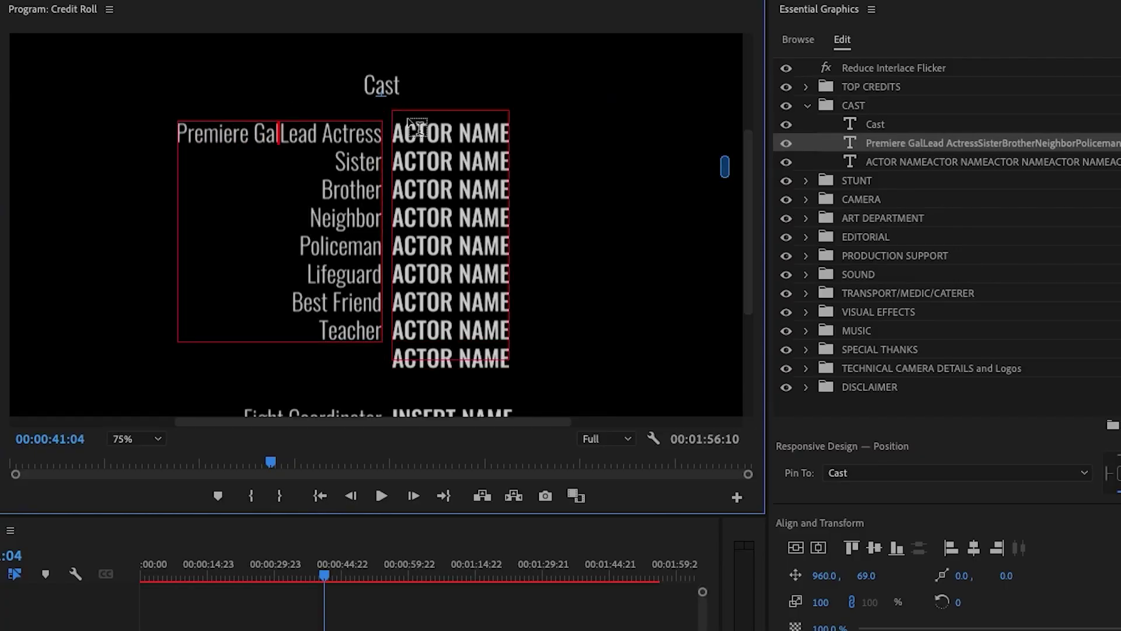
key(Return)
triple_click(530, 130)
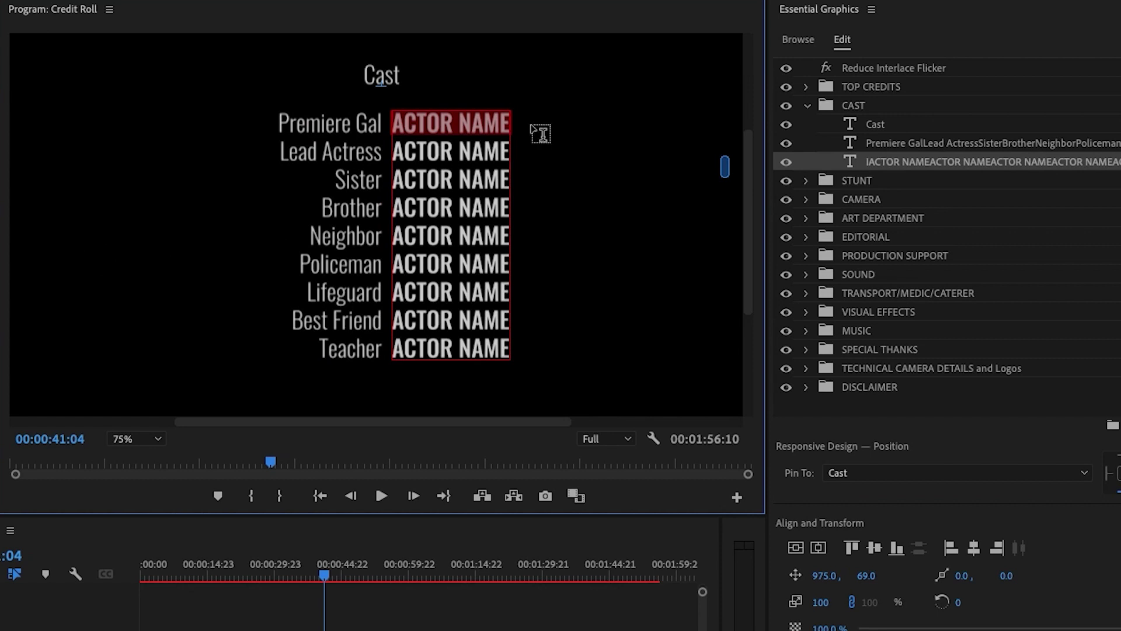
text(INSERT NEW NAME)
key(Return)
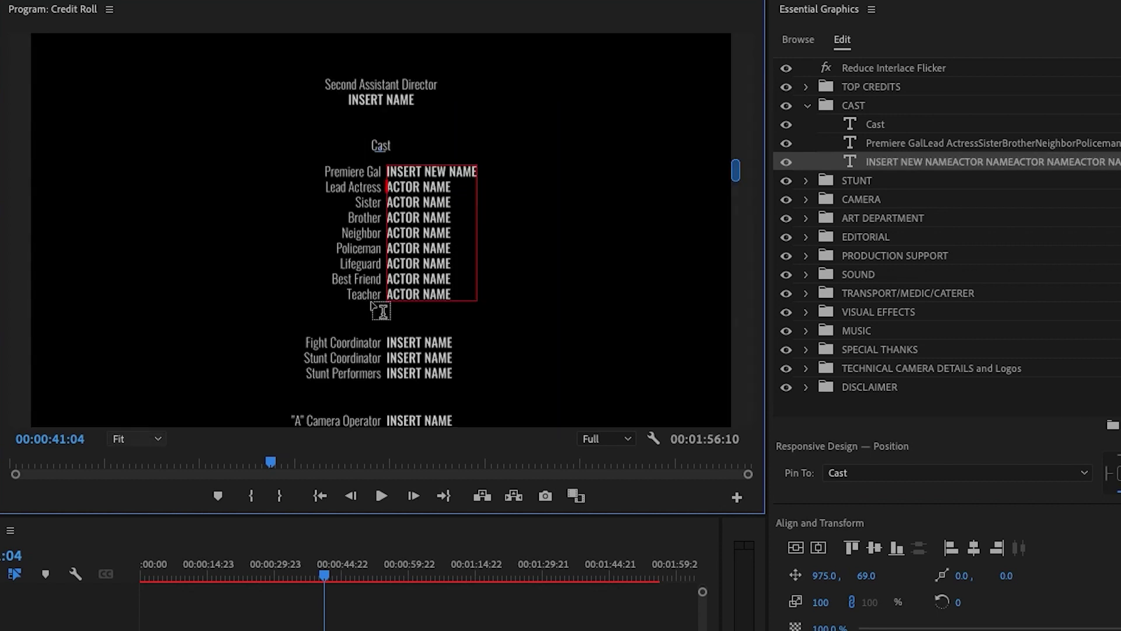
Delete the Teacher role and the leftover last ACTOR NAME line from the cast
double_click(370, 291)
key(BackSpace)
click(424, 273)
drag(458, 299, 268, 301)
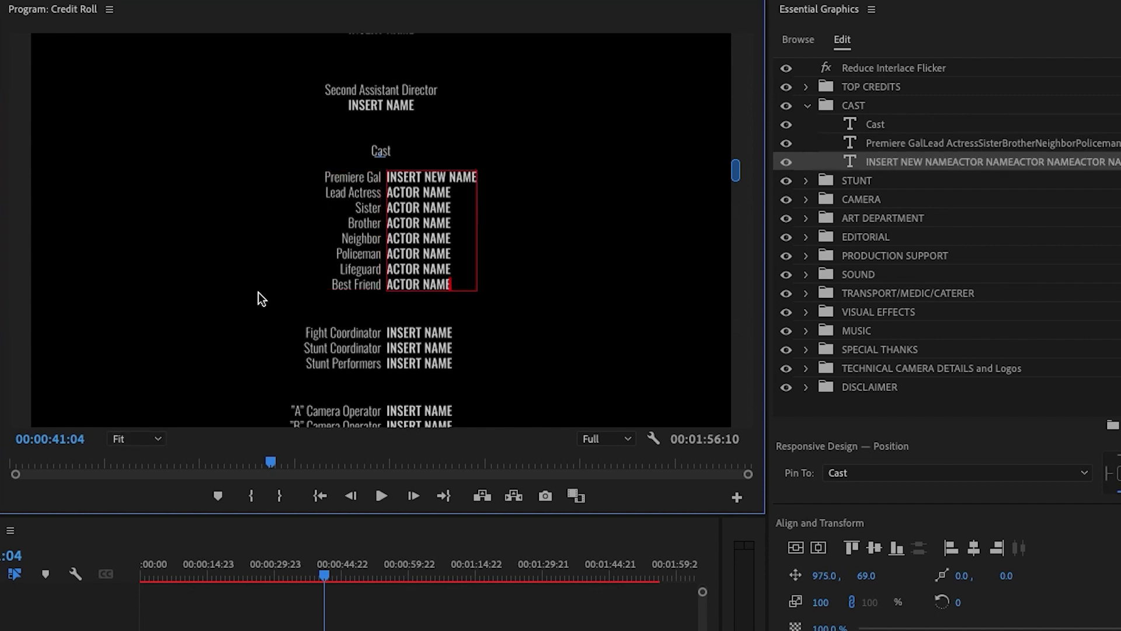
In the STUNT group, delete the Stunt Performers line and the extra third INSERT NAME line
click(816, 105)
click(807, 105)
click(806, 124)
click(934, 143)
drag(382, 363, 306, 362)
key(BackSpace)
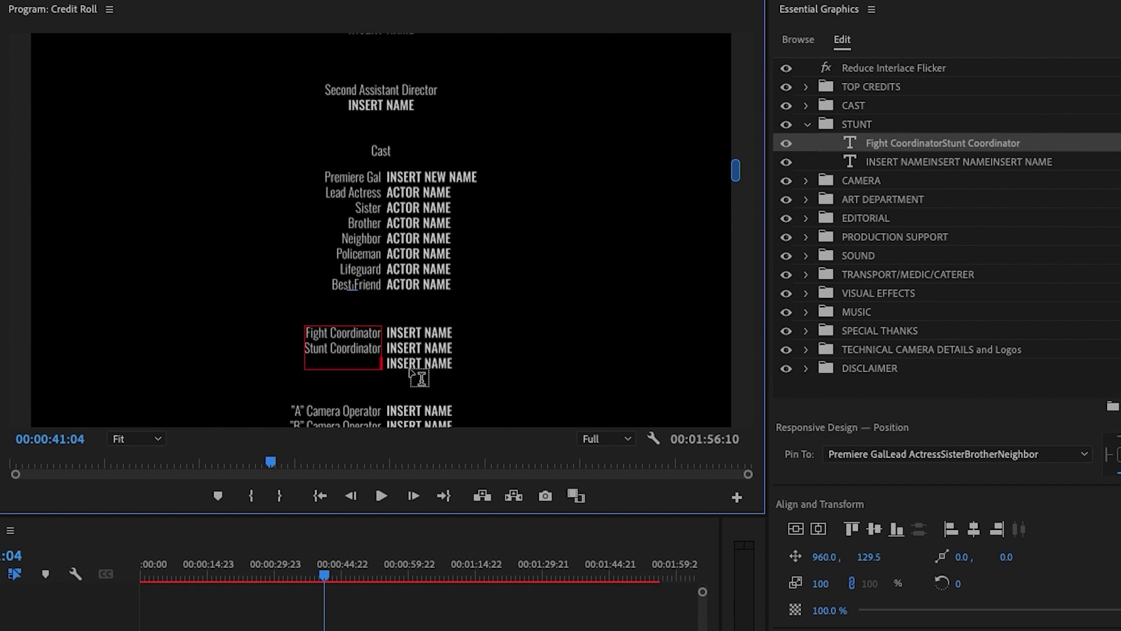
drag(411, 373, 496, 380)
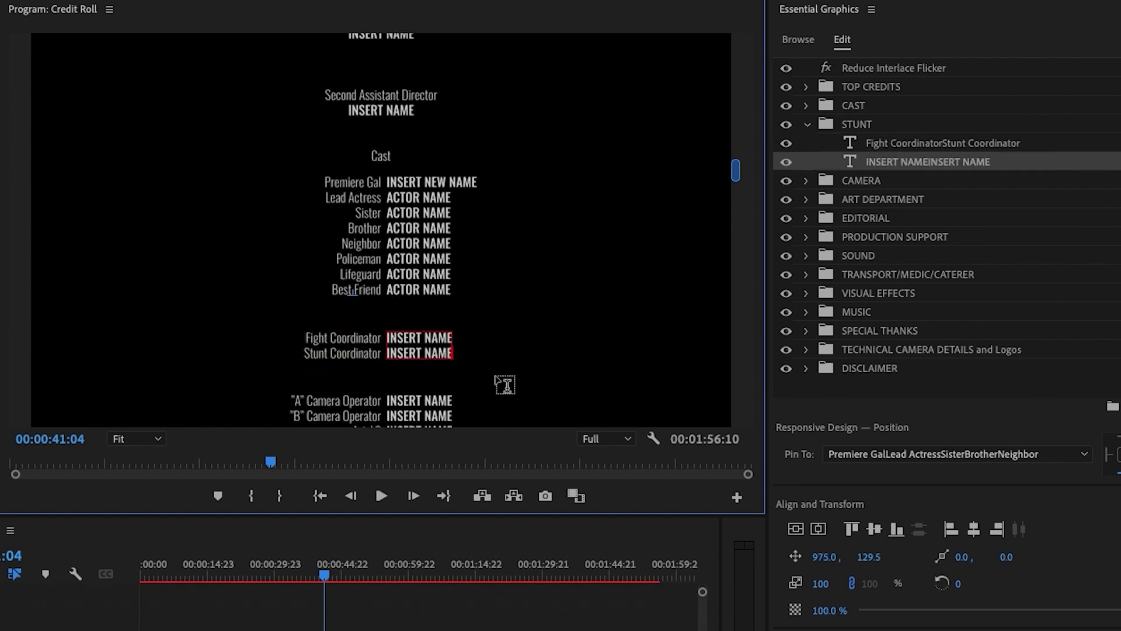
drag(735, 177, 736, 380)
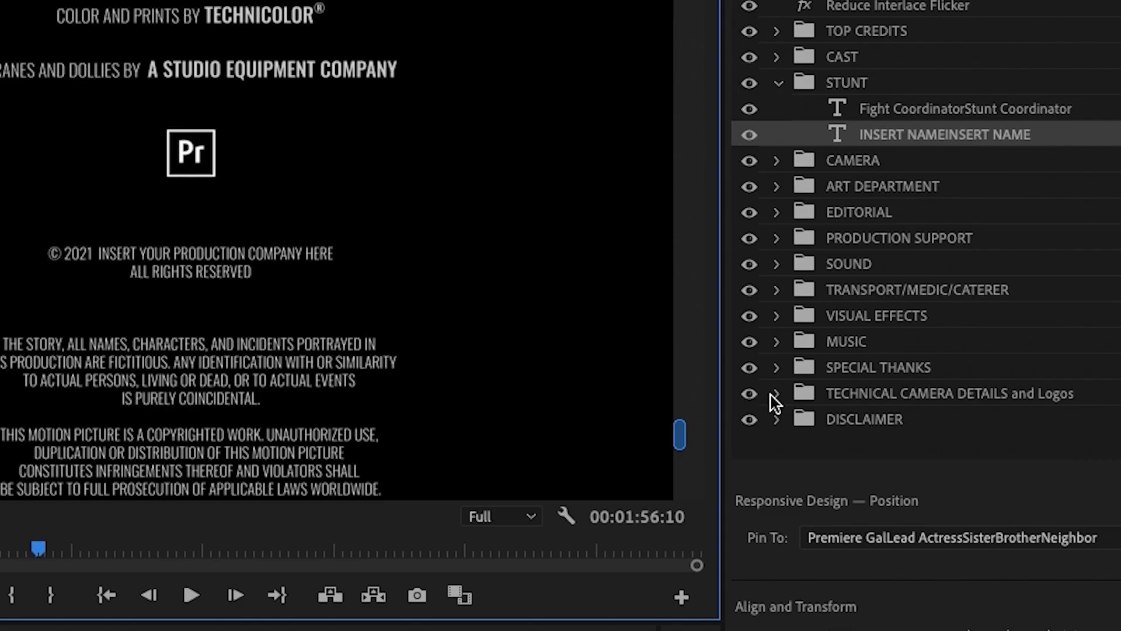
Hide the premiere-cc-logo-black-and-white layer in the TECHNICAL CAMERA DETAILS and Logos group
click(776, 393)
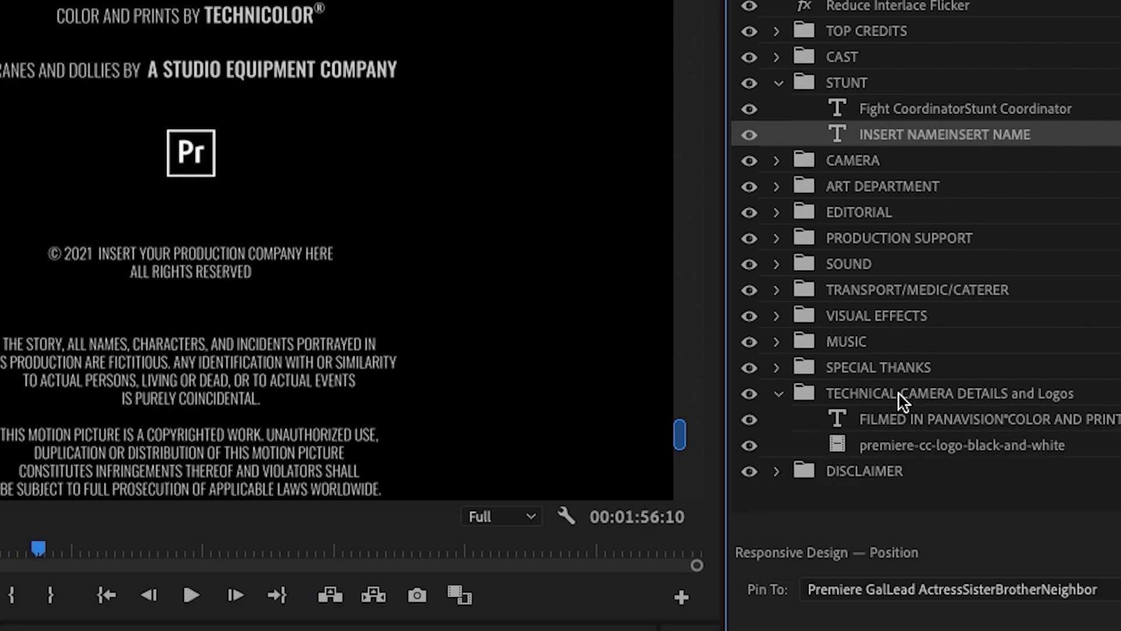
click(902, 393)
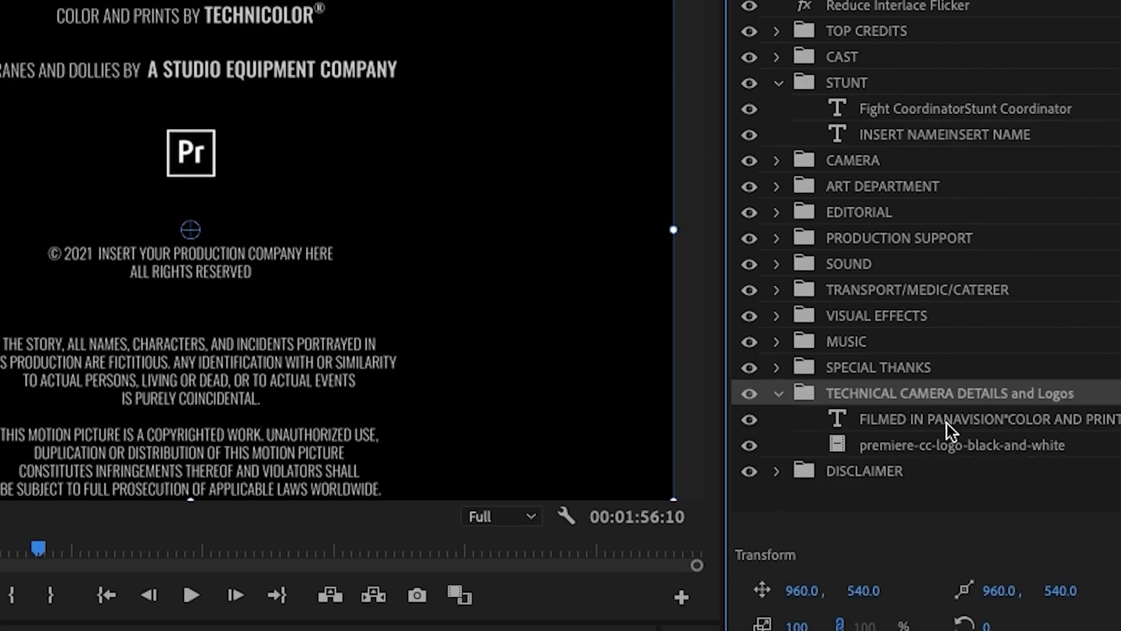
click(883, 448)
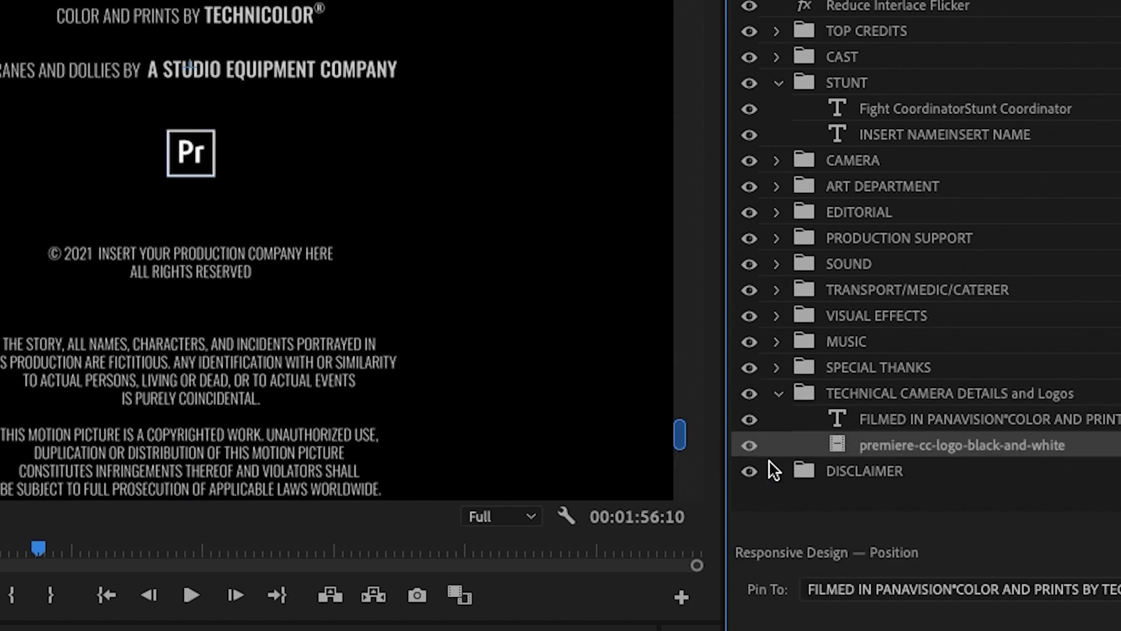
click(751, 447)
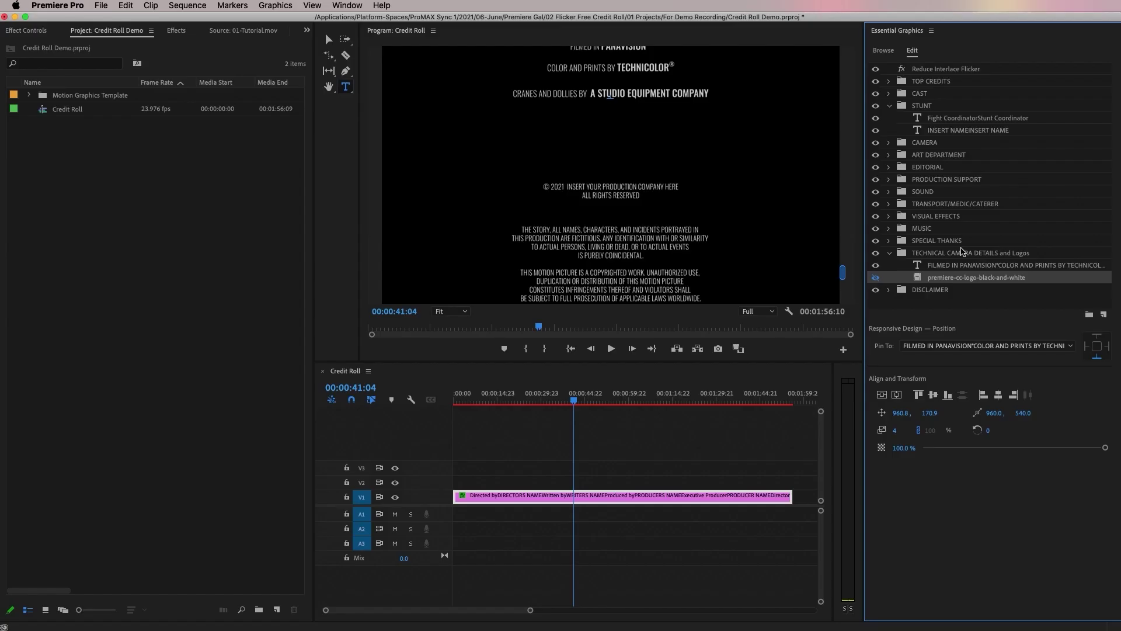
key(super+Tab)
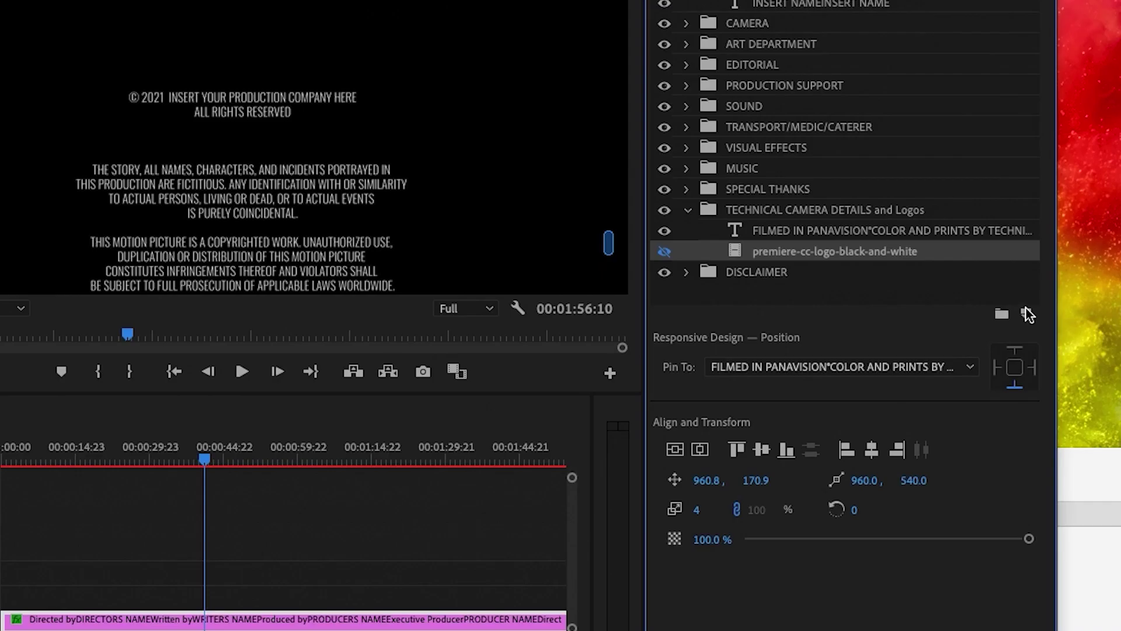
Add dolby.jpeg from the Credit Roll mogrt folder as a new image layer
click(1094, 614)
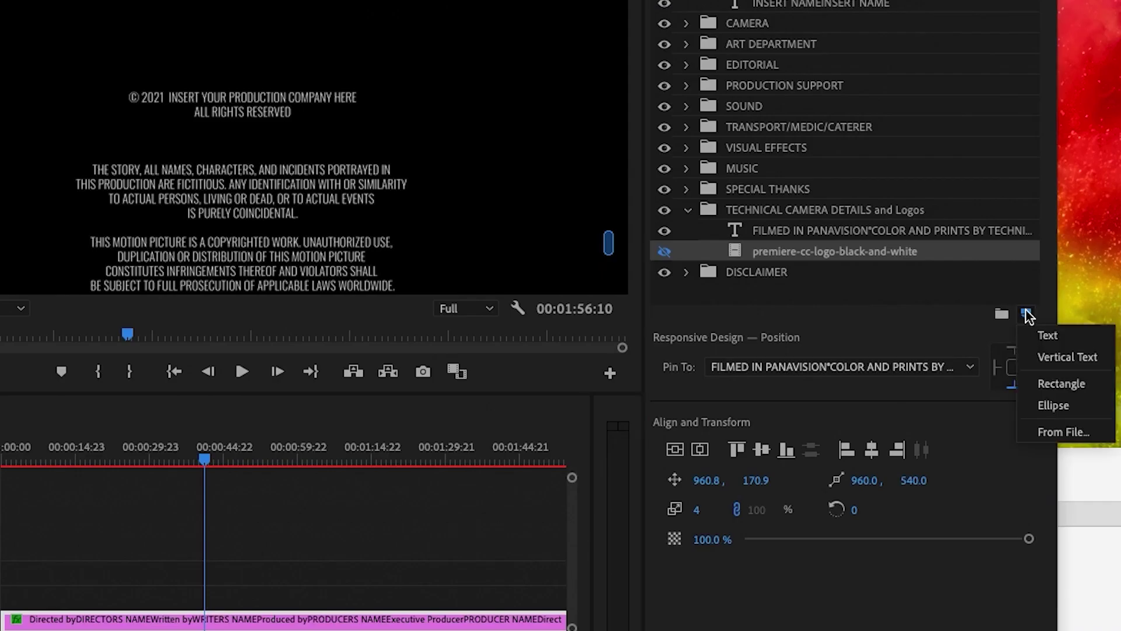
click(1055, 435)
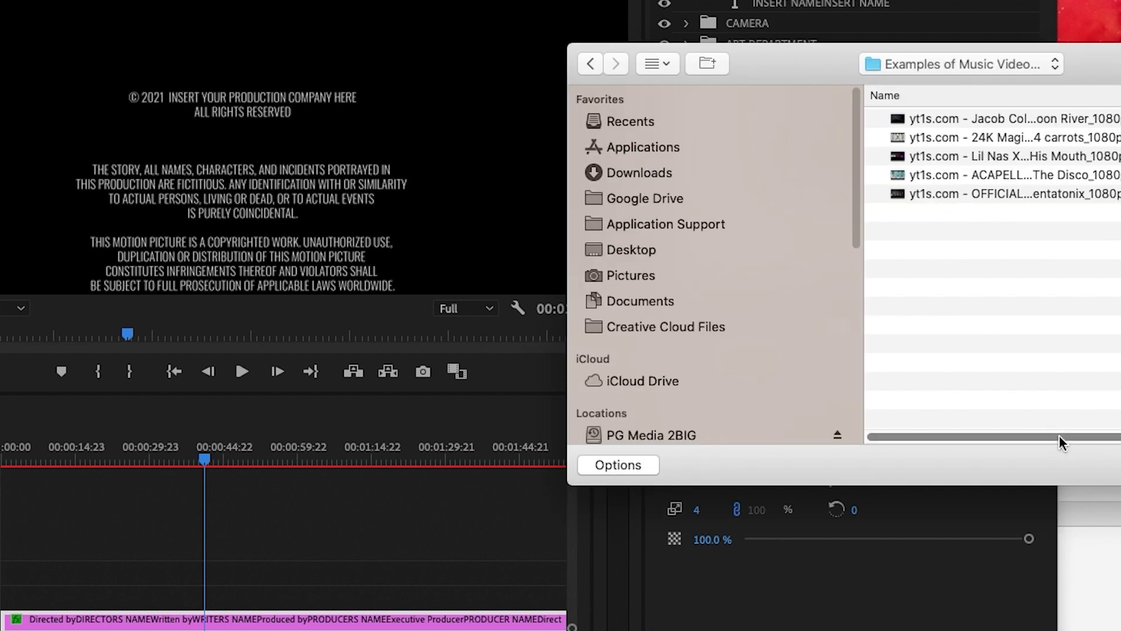
click(890, 65)
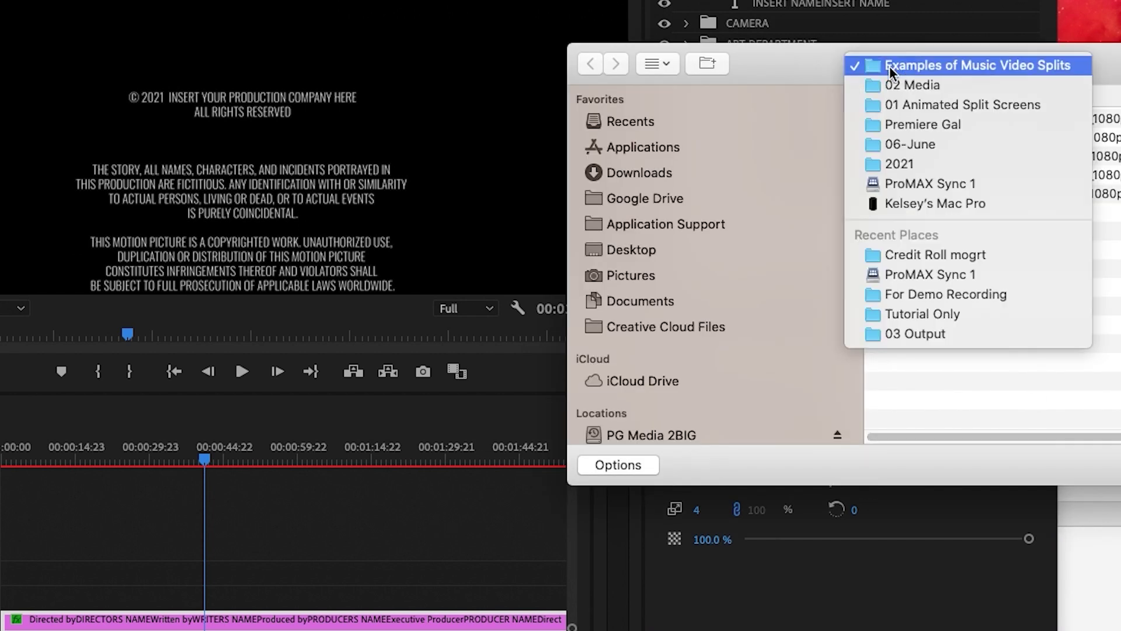
click(946, 254)
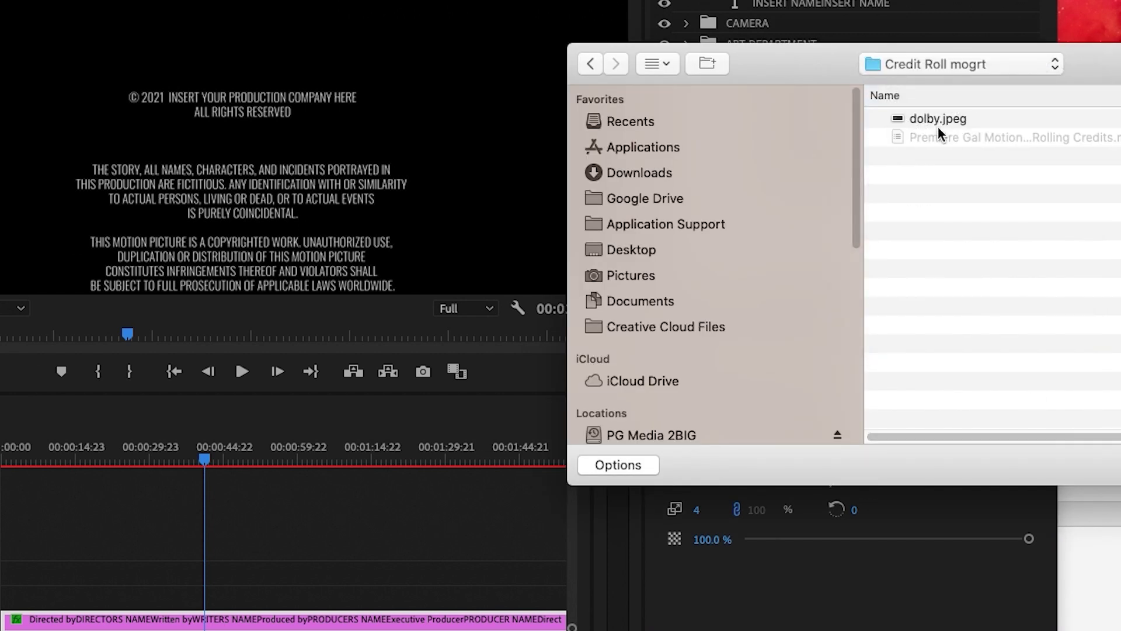
click(938, 123)
key(Return)
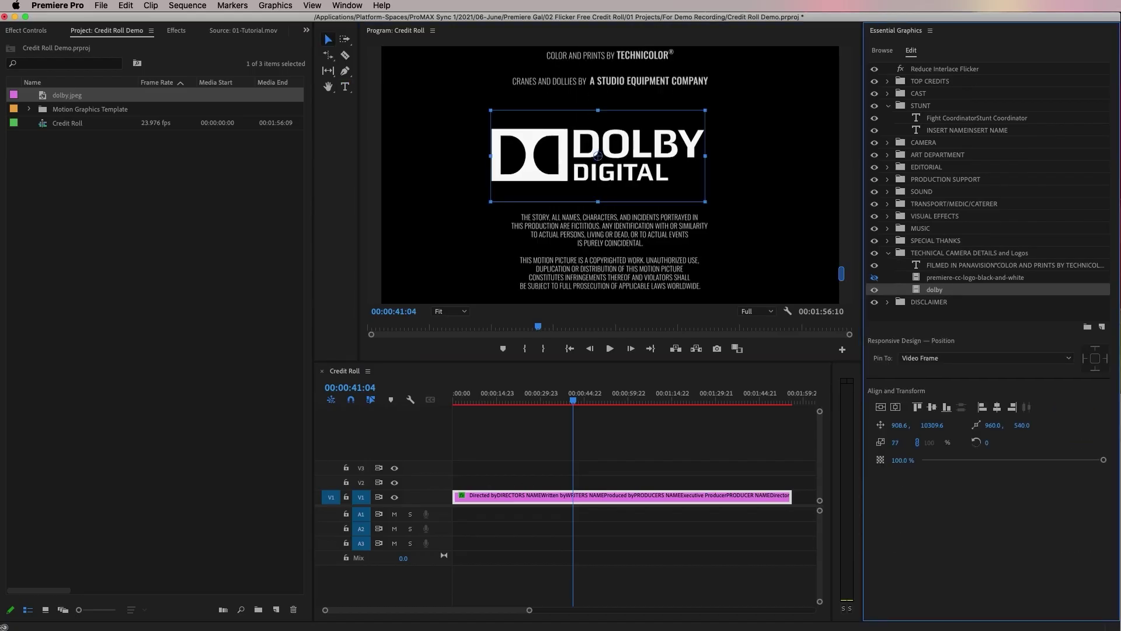
Scale the Dolby logo to 38, centre it above the copyright notice, and move it into the technical group
drag(895, 442, 922, 425)
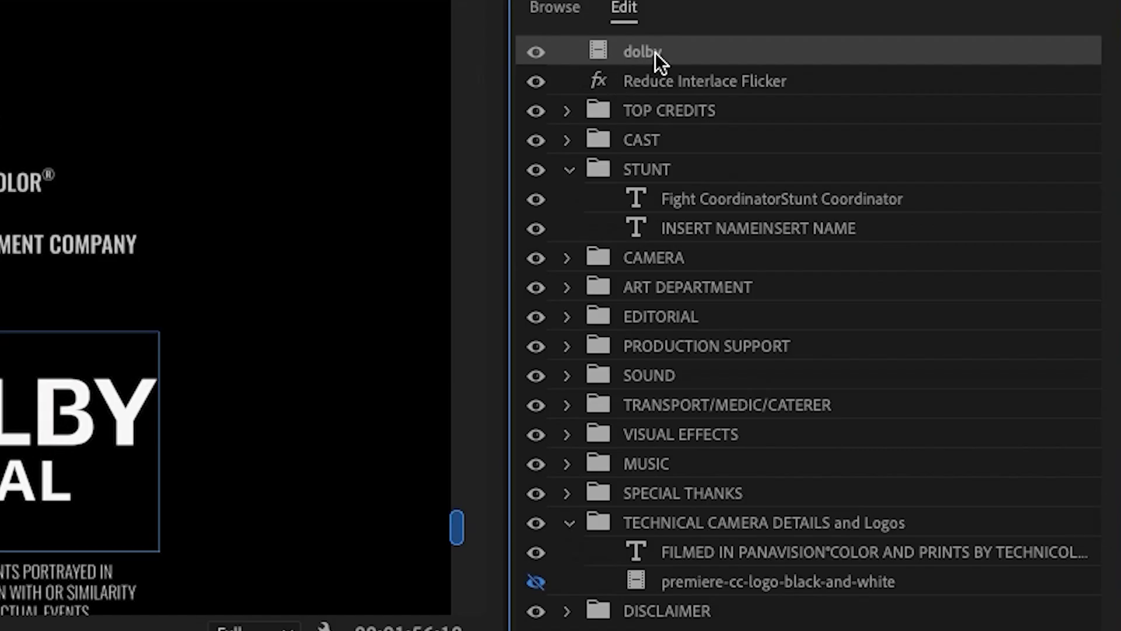
drag(924, 73, 967, 270)
drag(761, 543, 728, 531)
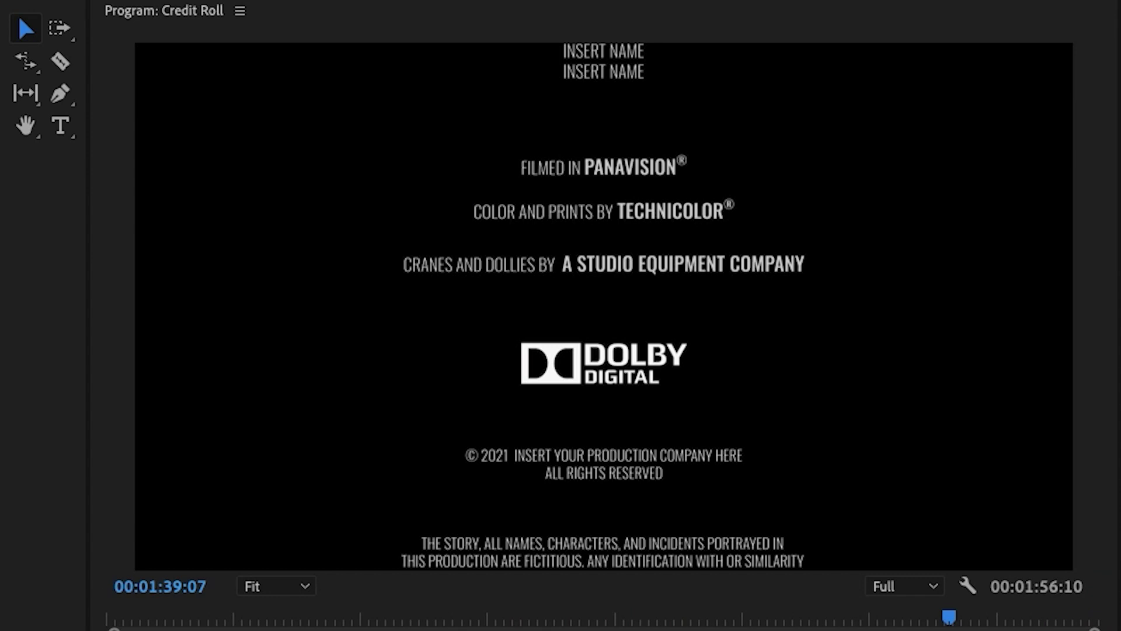
key(space)
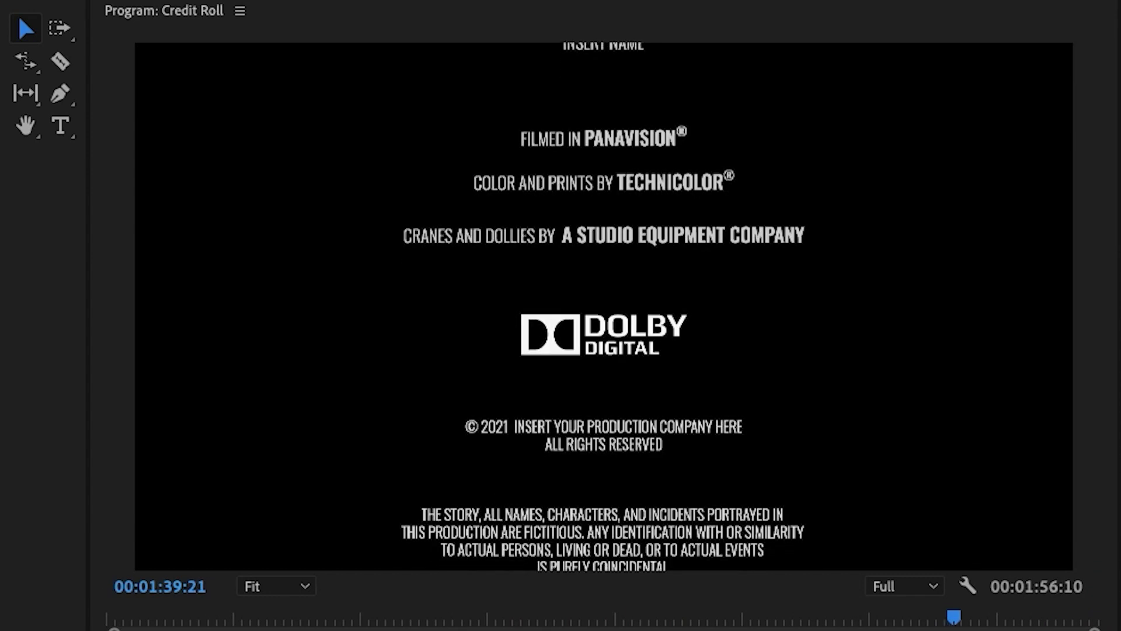